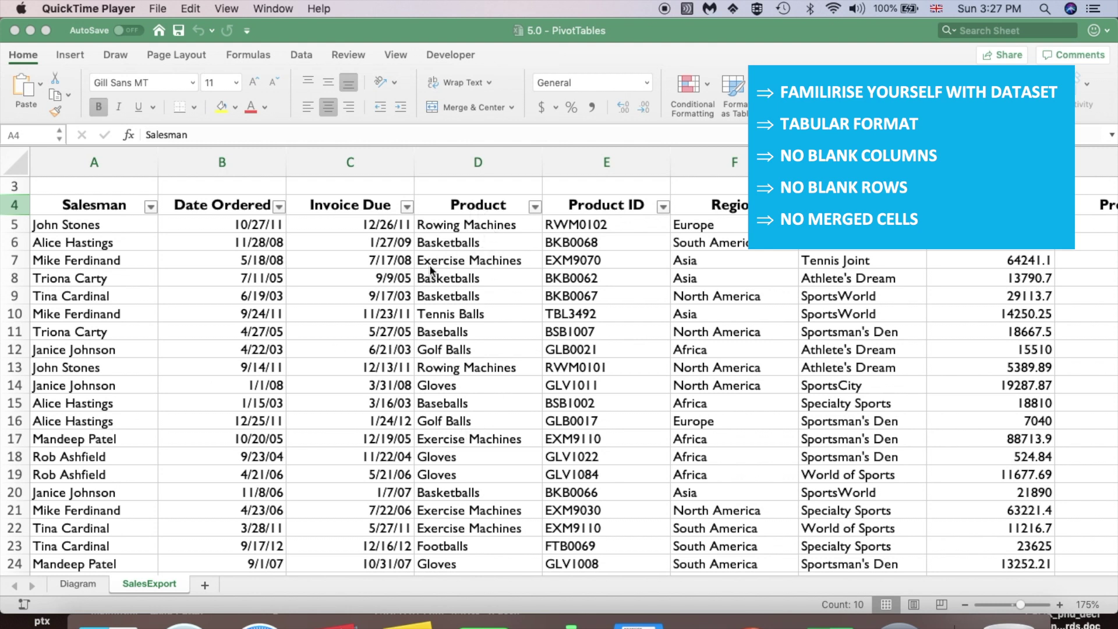
Step: Scroll through the sales data and select rows 7 through 13
scroll(559, 328, right, 3)
scroll(559, 328, right, 5)
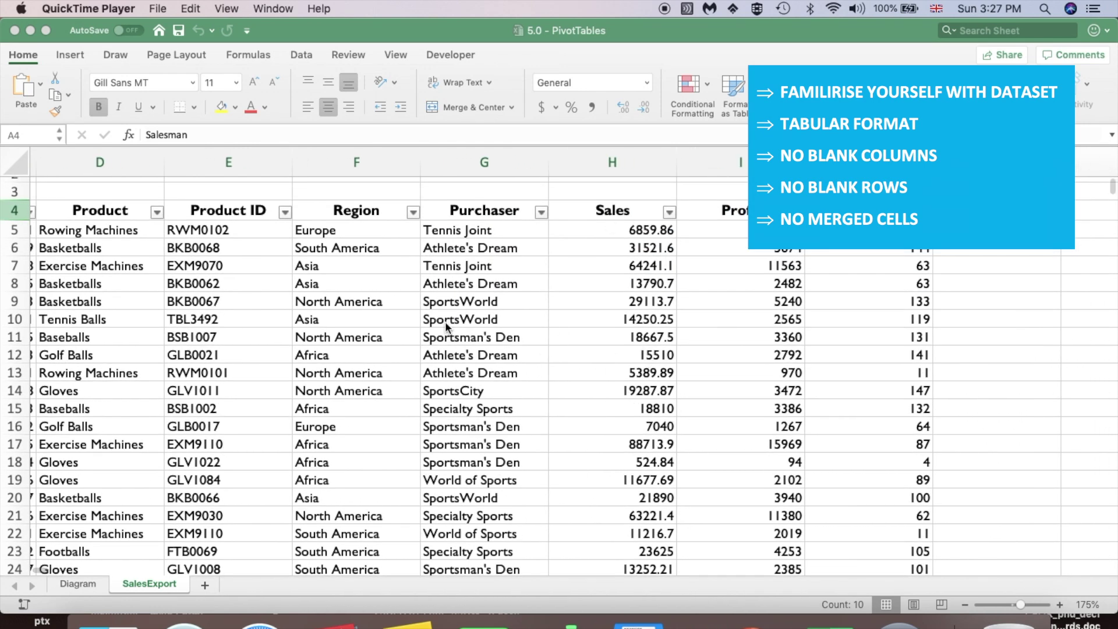
scroll(445, 322, left, 8)
scroll(445, 321, down, 1)
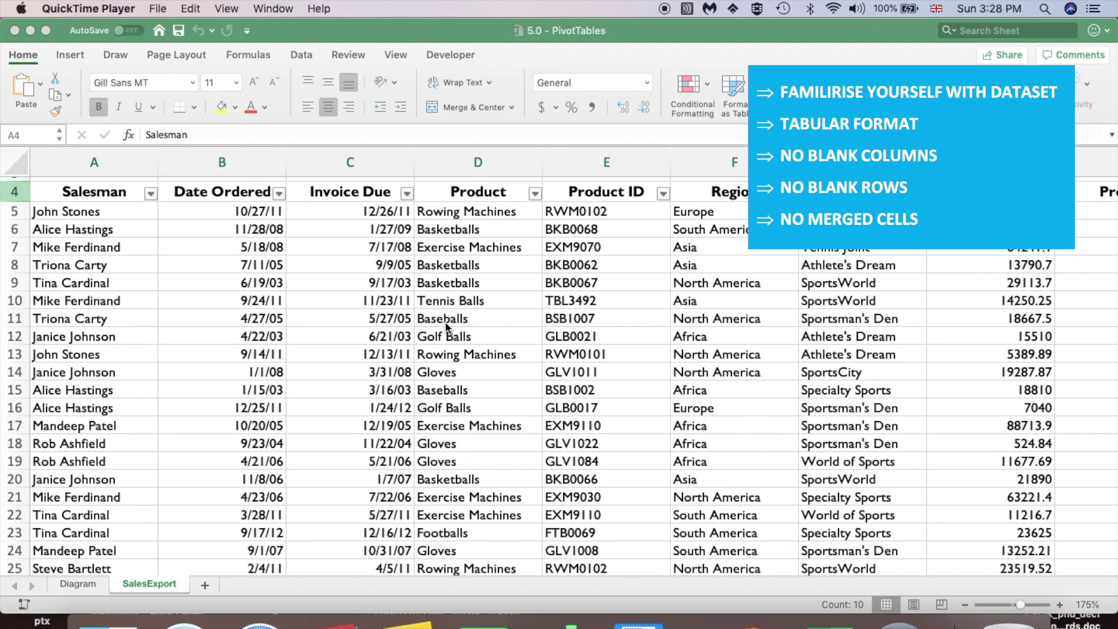
click(19, 191)
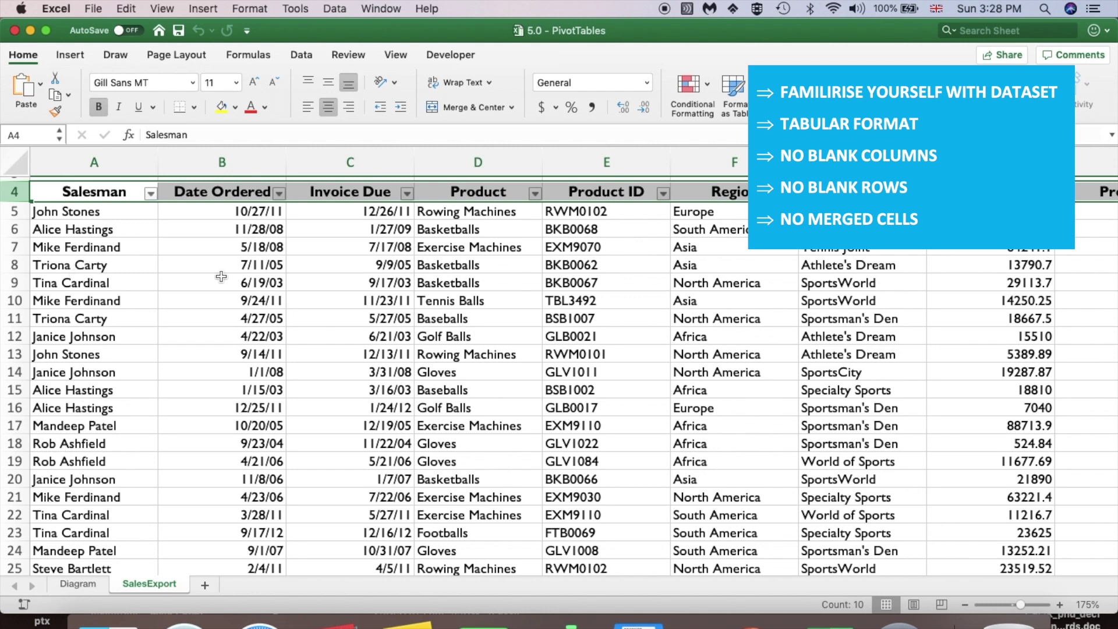
scroll(222, 277, down, 2)
scroll(221, 277, up, 3)
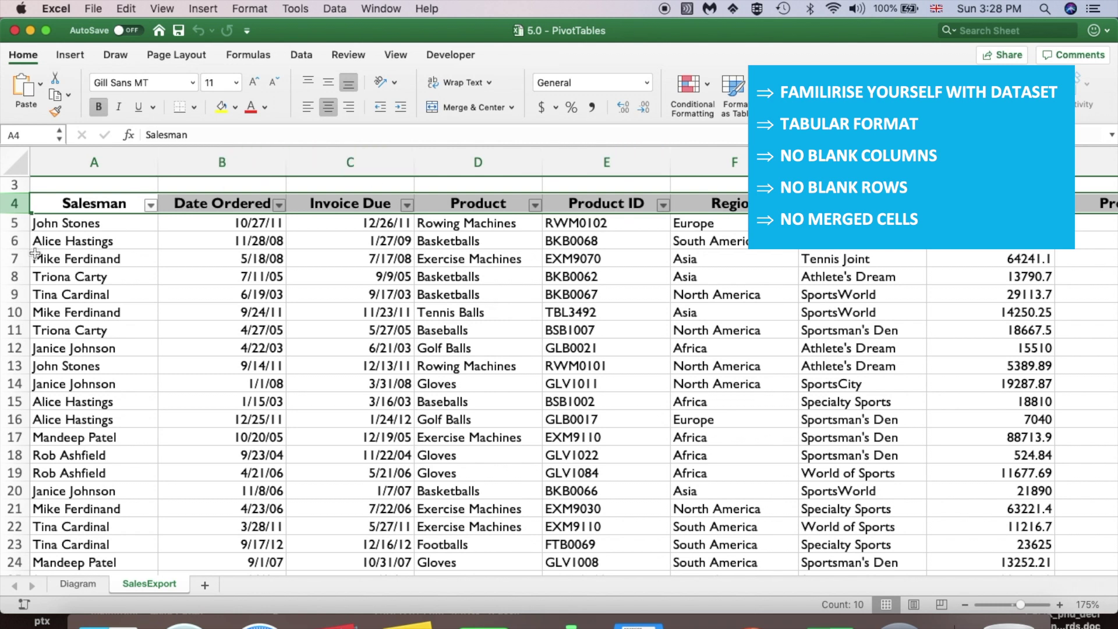
drag(20, 256, 23, 366)
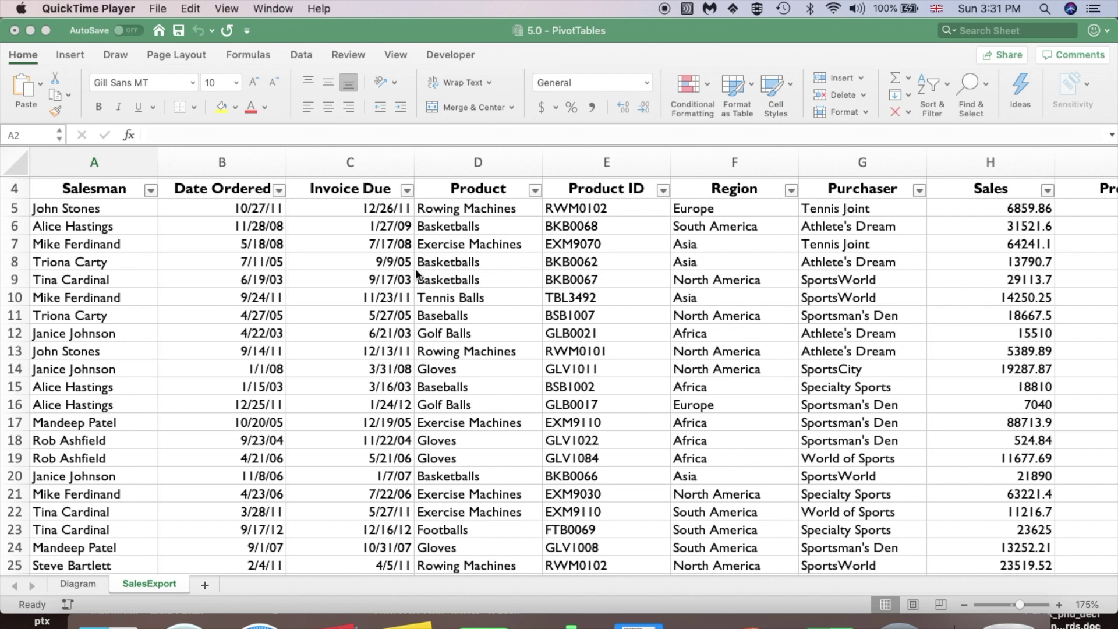
Step: Insert a PivotTable from the SalesExport data on a new worksheet
click(140, 207)
click(135, 205)
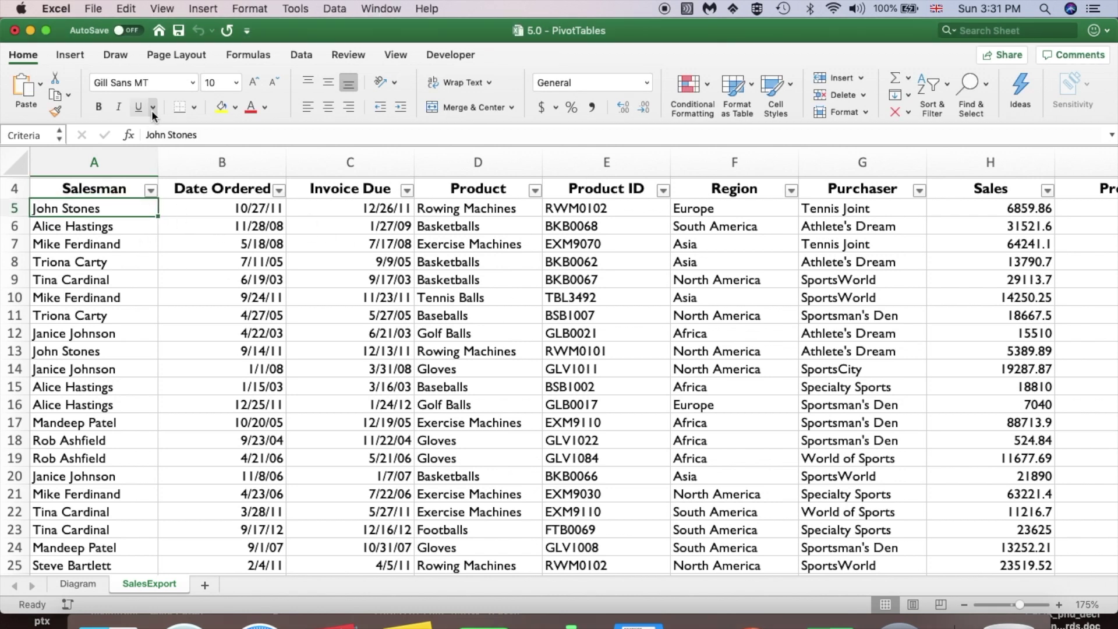
click(72, 55)
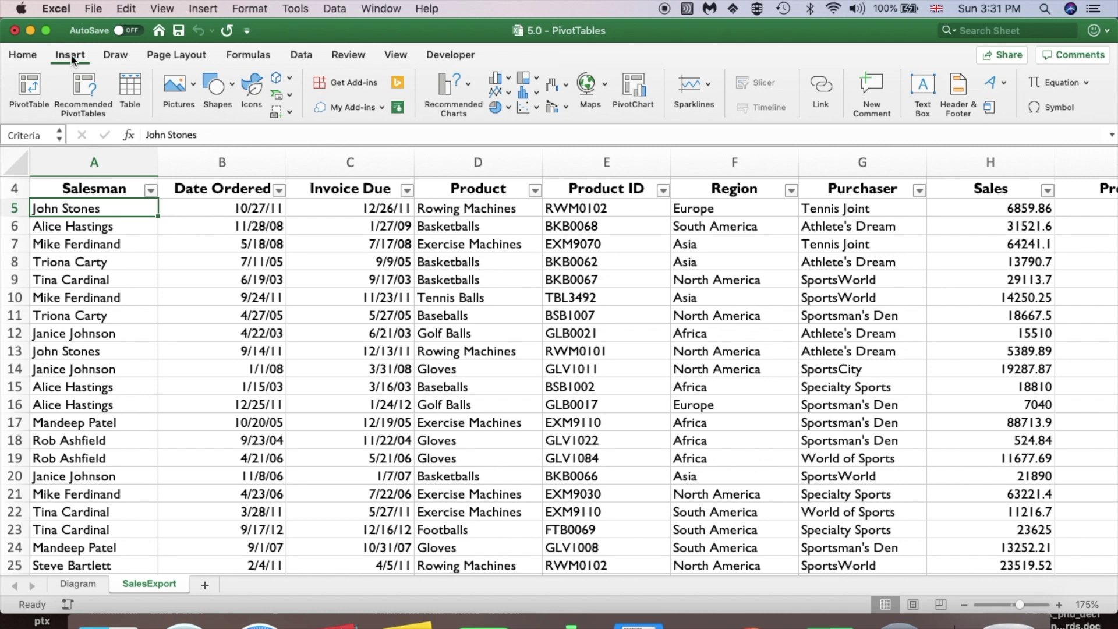
click(26, 89)
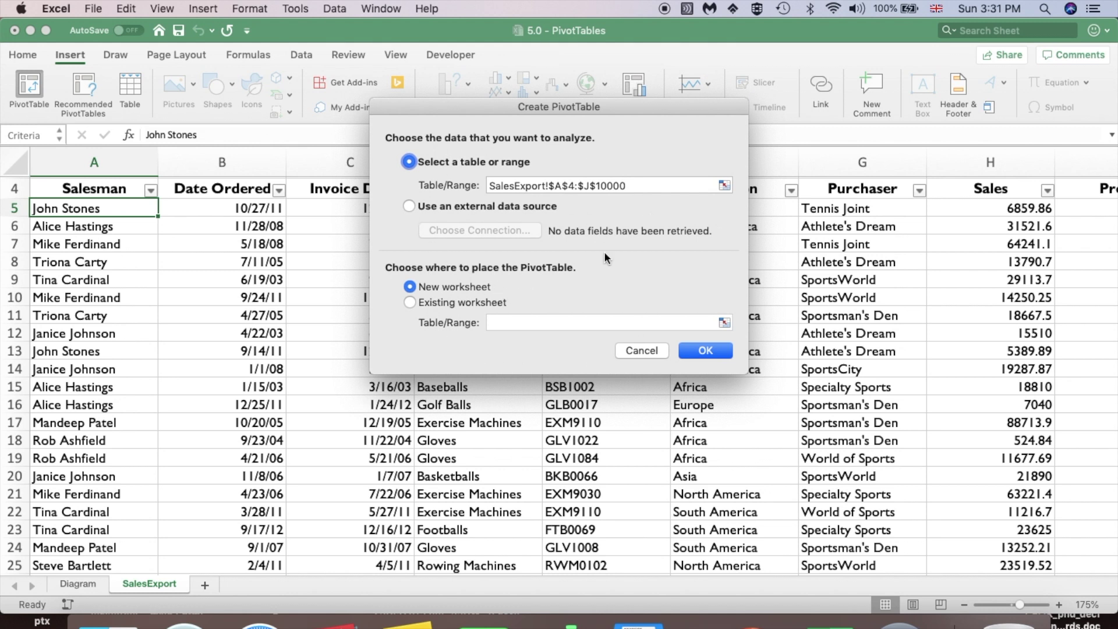
click(700, 352)
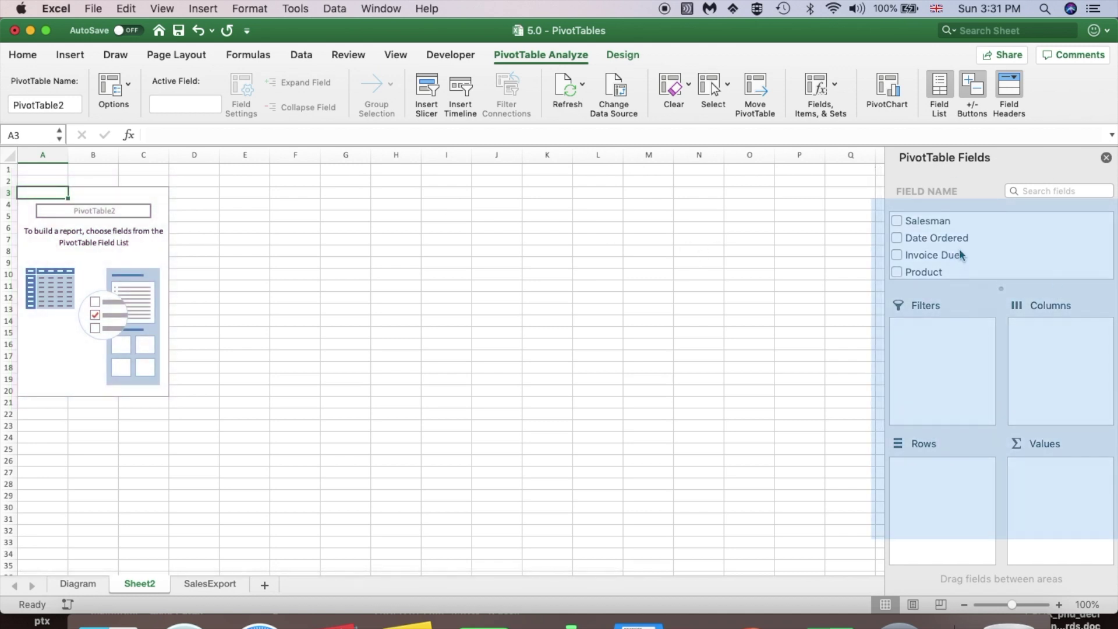
Step: Put Salesman in the PivotTable Rows area and zoom the sheet to 153%
scroll(961, 254, down, 5)
scroll(959, 248, up, 5)
scroll(960, 250, up, 2)
scroll(950, 255, down, 5)
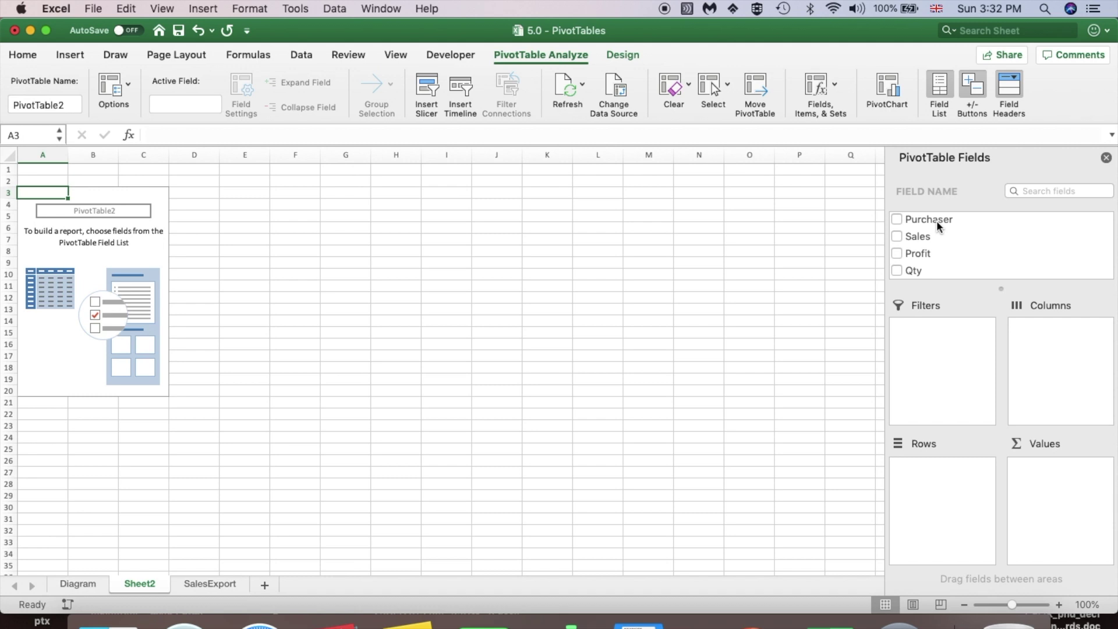
scroll(937, 223, up, 5)
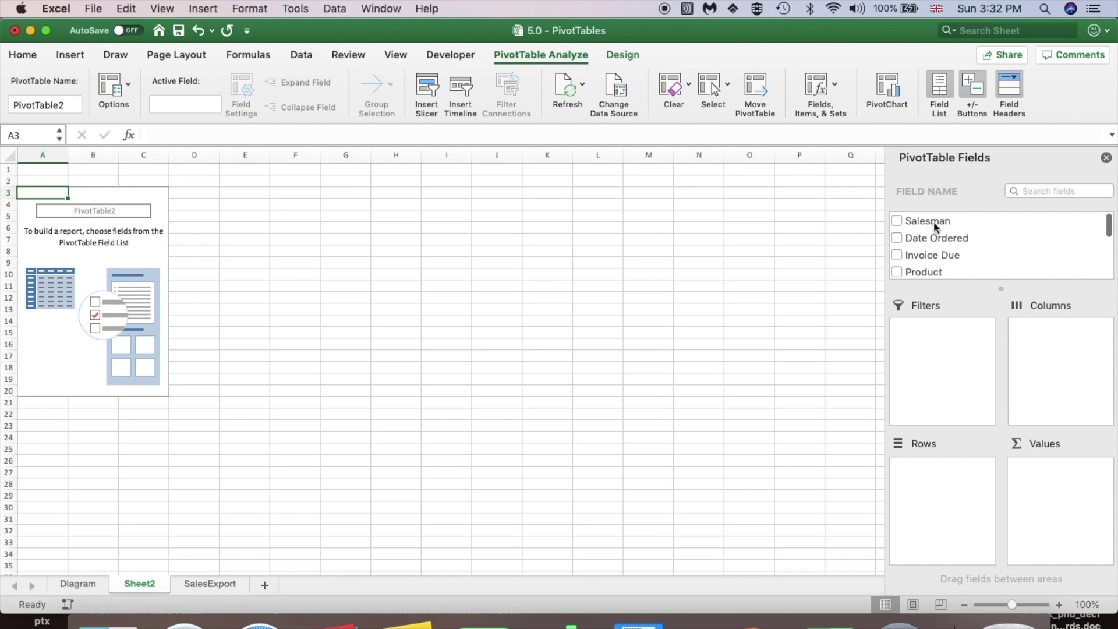
click(920, 220)
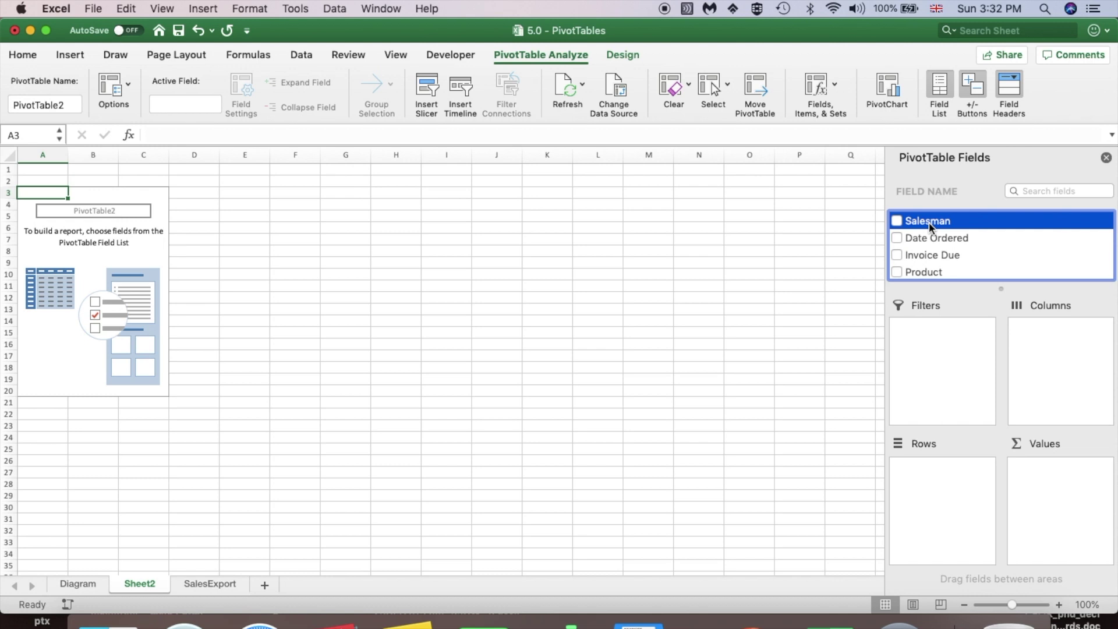
drag(929, 222, 950, 481)
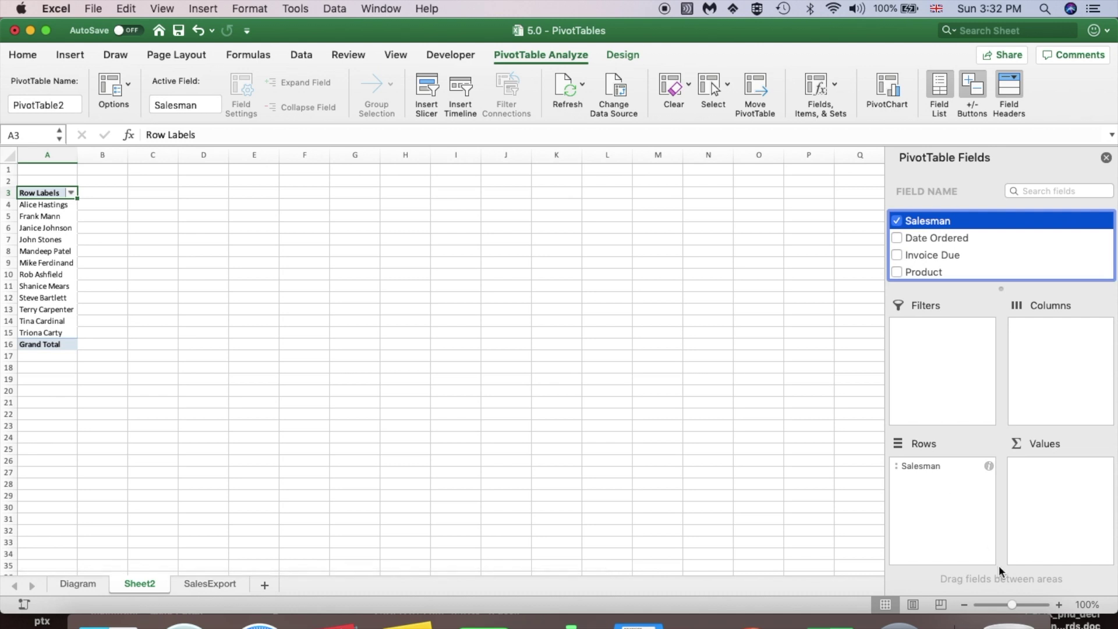
drag(1025, 607, 1021, 607)
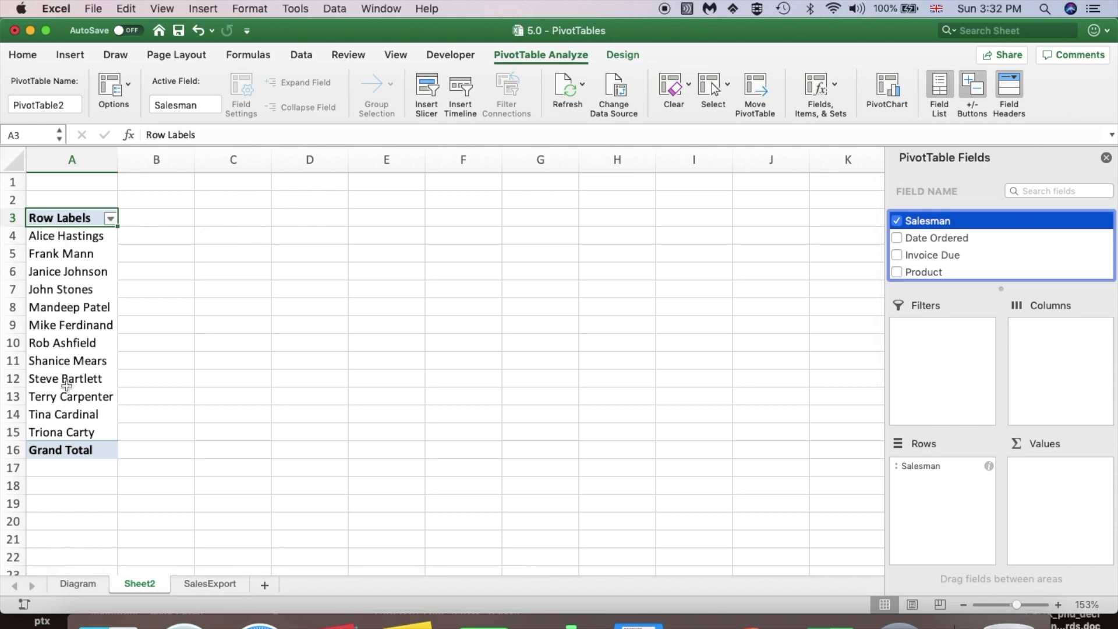
scroll(955, 262, down, 3)
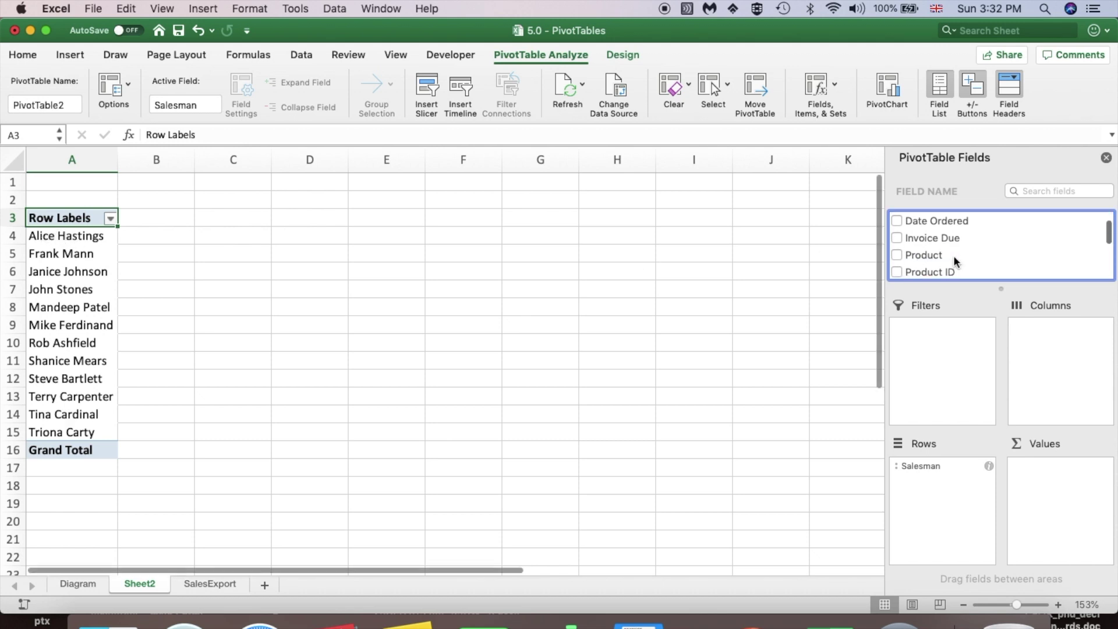
scroll(955, 261, down, 2)
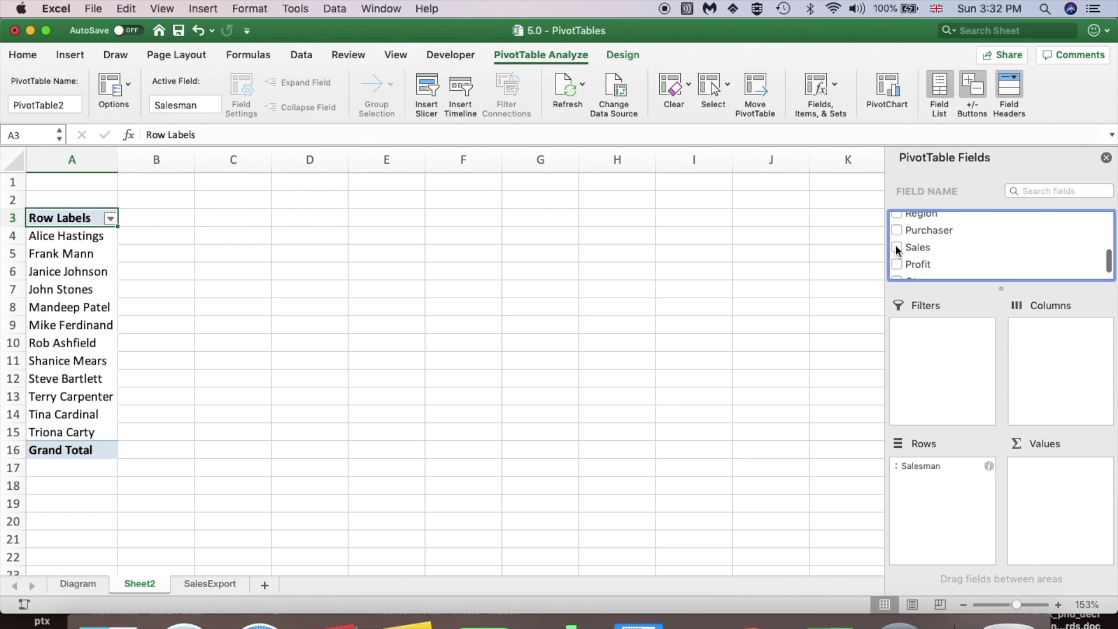
Step: Add Sales as summed values and Region as a report filter
click(912, 250)
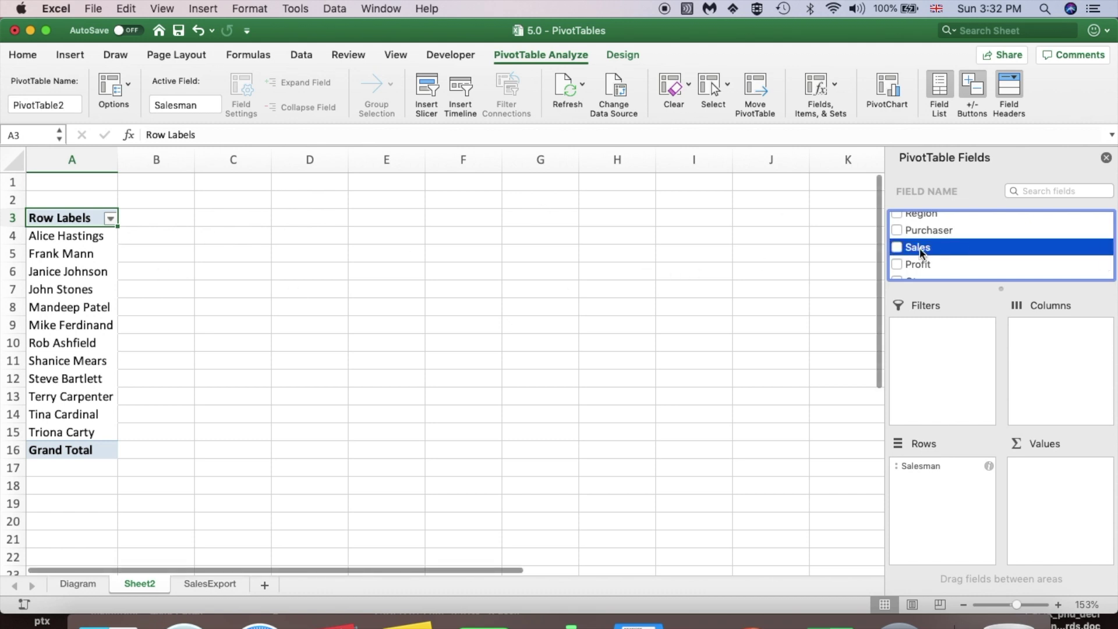
drag(921, 249, 1047, 483)
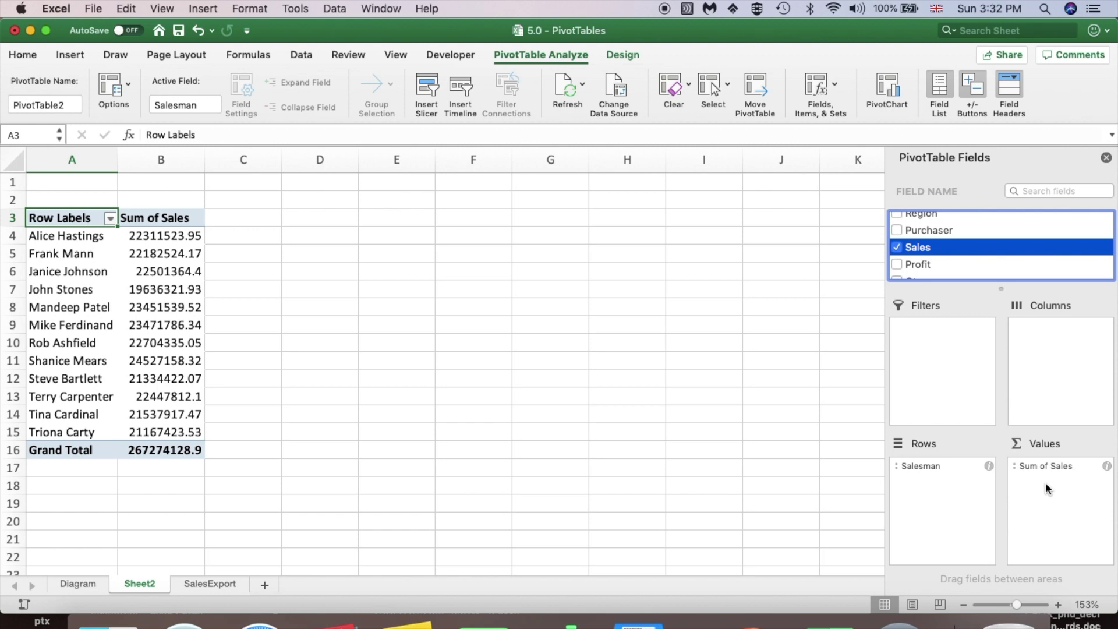
scroll(957, 255, up, 2)
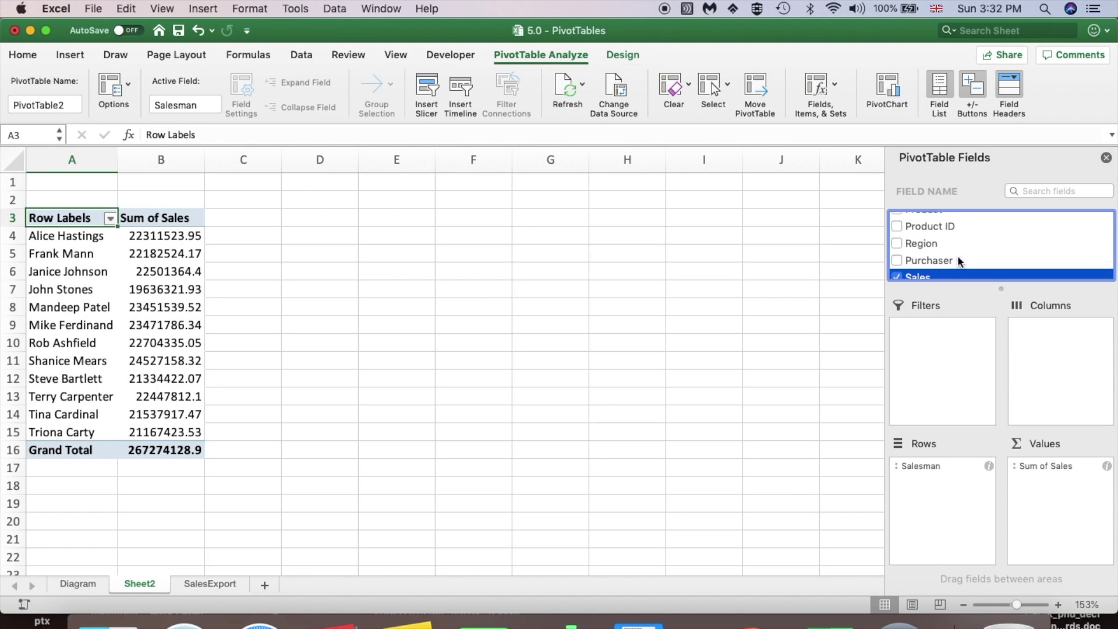
click(943, 245)
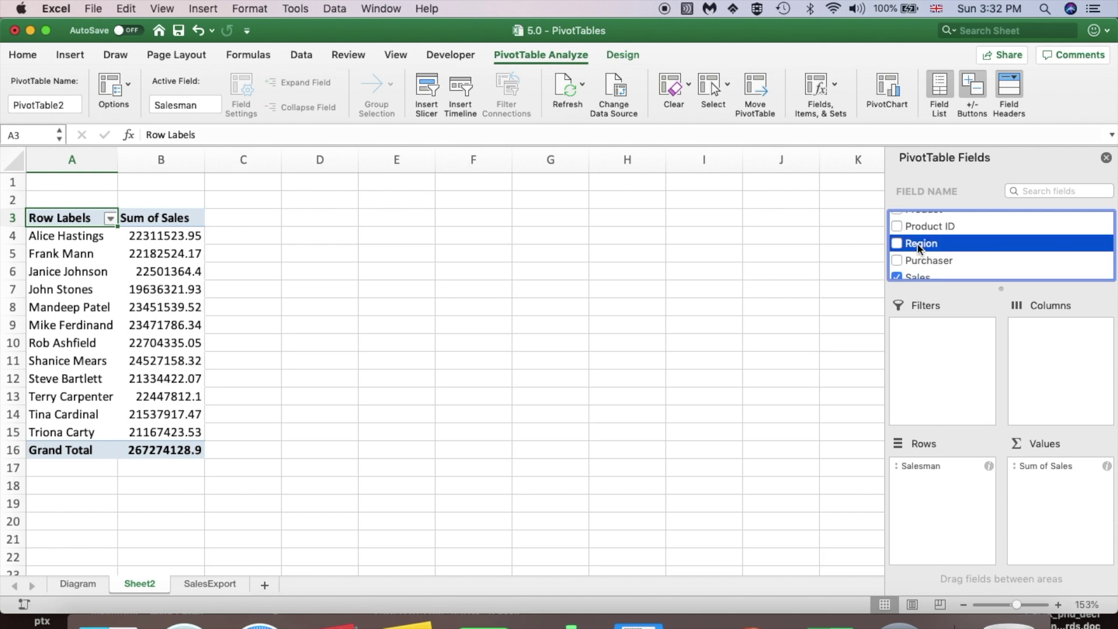
drag(935, 244, 940, 353)
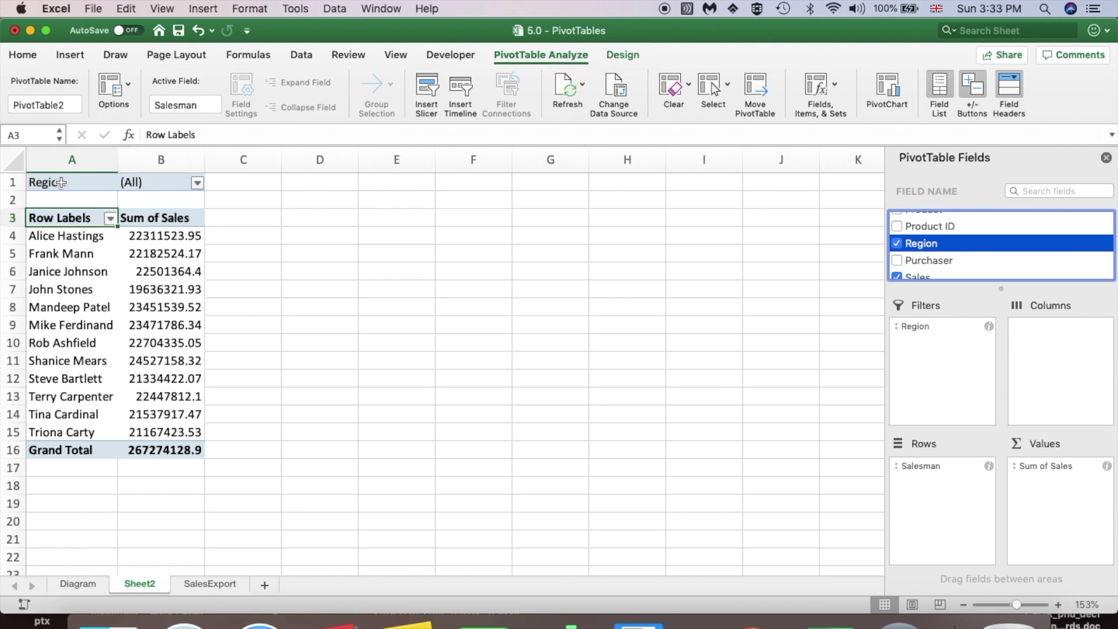
Step: Filter the PivotTable to the Africa region, totalling 55210879.67
click(197, 183)
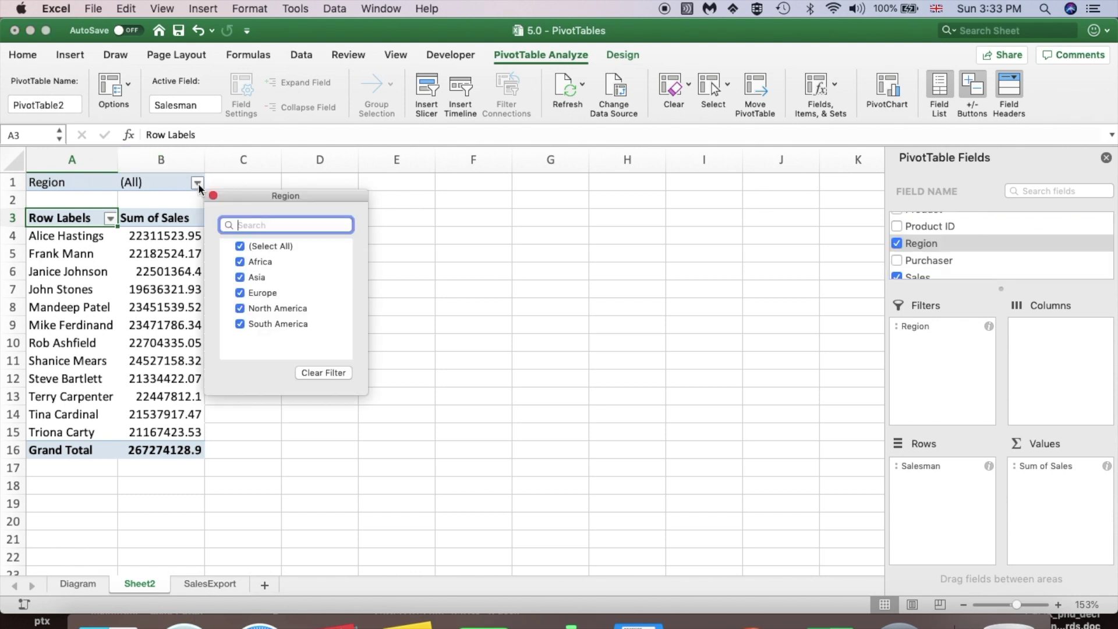
click(242, 247)
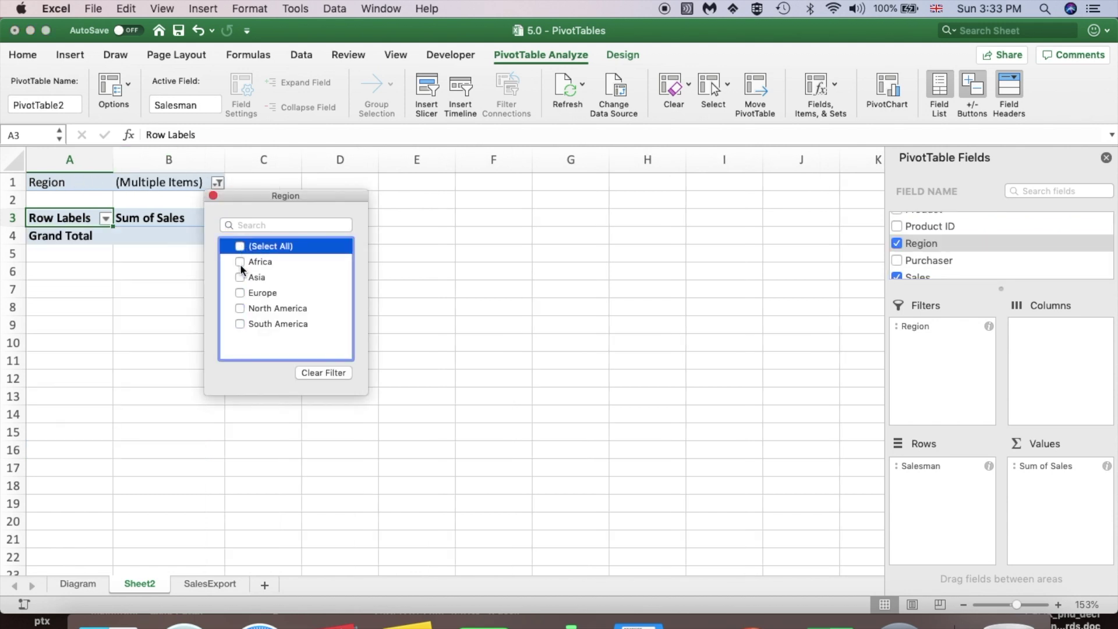
click(240, 262)
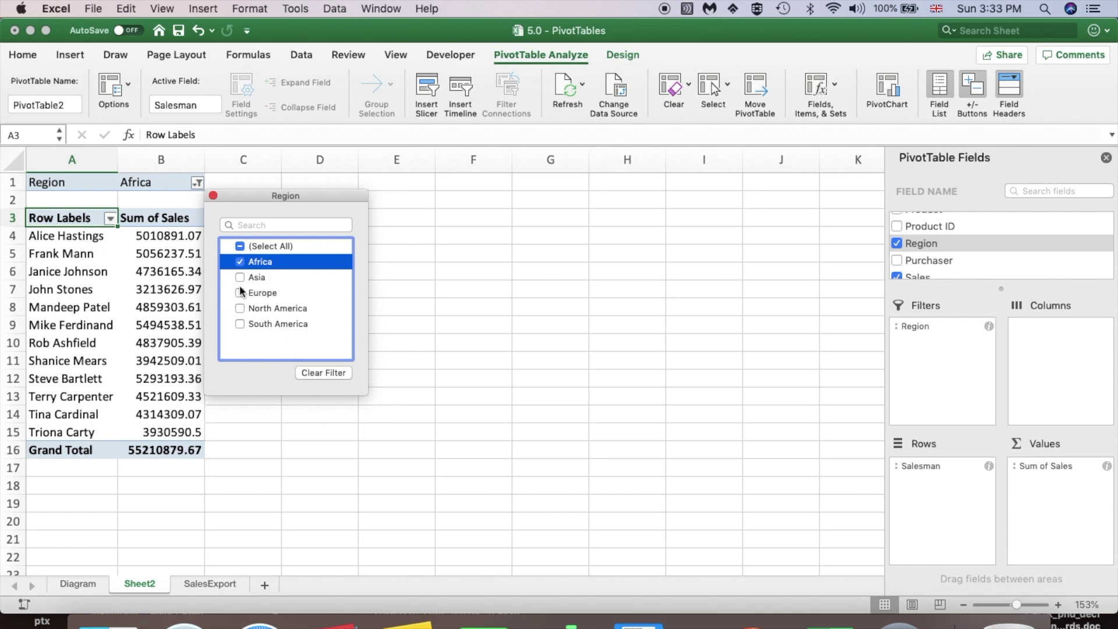
click(213, 196)
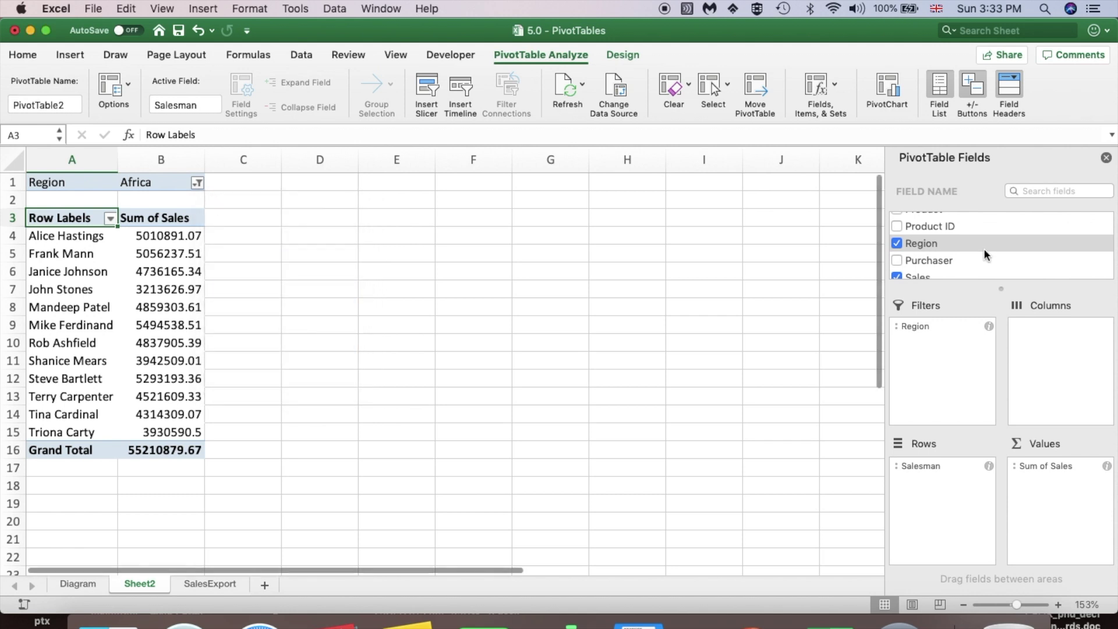
scroll(984, 249, up, 2)
scroll(949, 222, up, 3)
scroll(949, 222, down, 2)
click(925, 328)
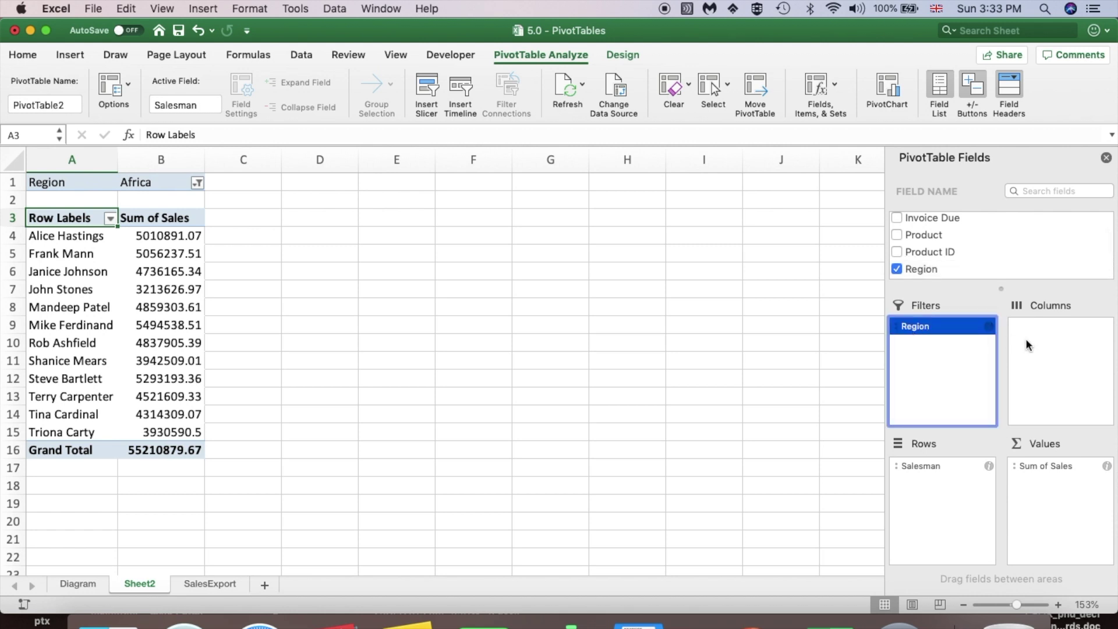
Step: Move Region to Columns, select all regions, then return it to Filters as (All)
drag(920, 327, 1047, 345)
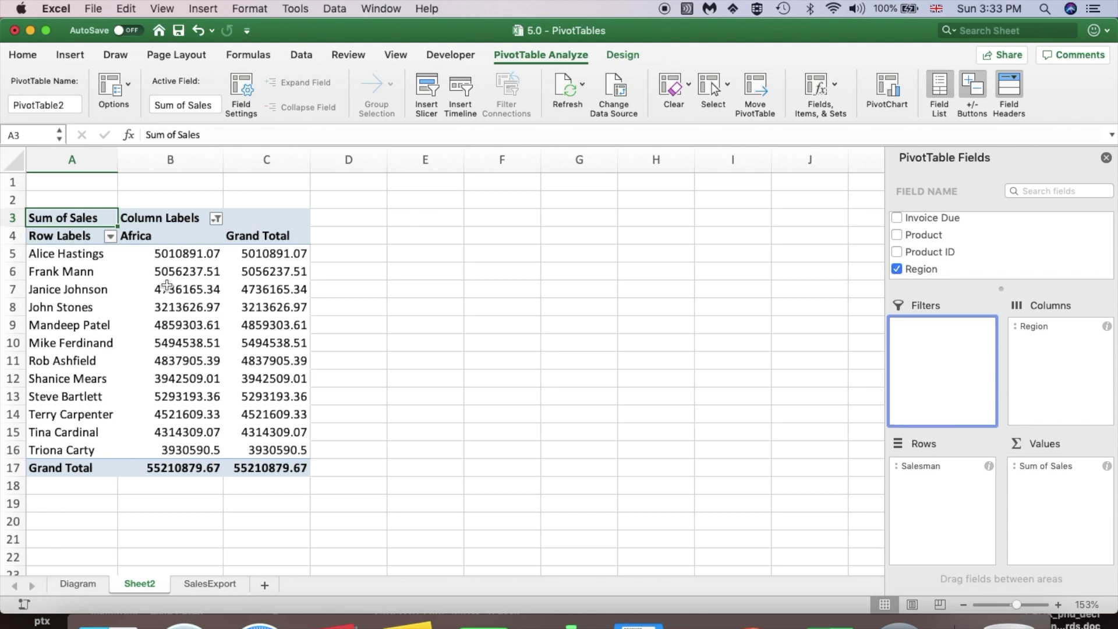
click(216, 219)
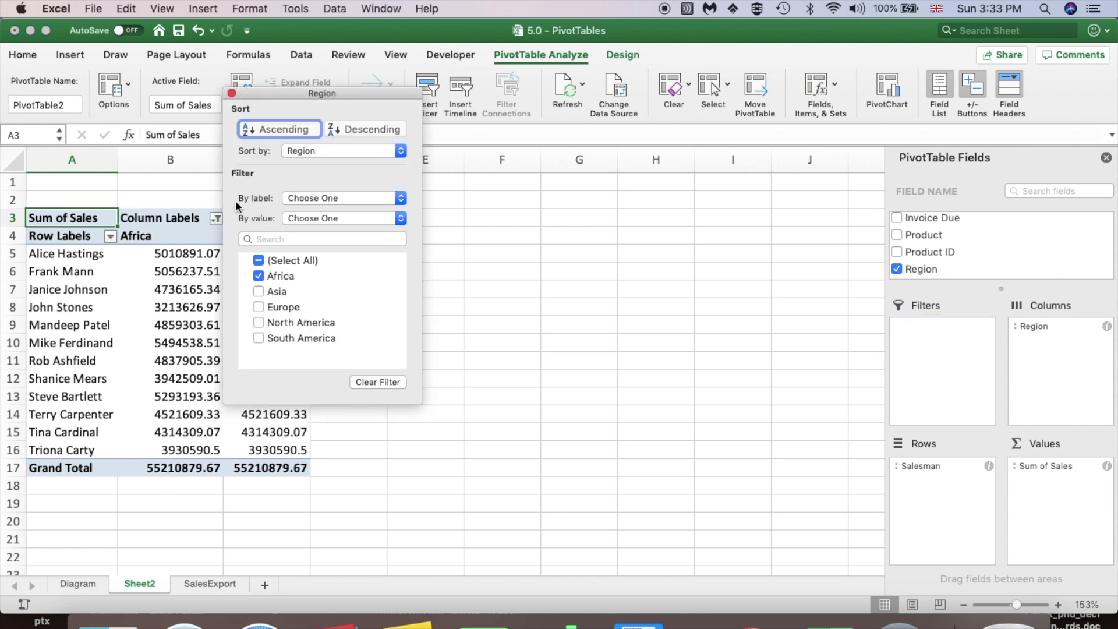
click(259, 261)
click(258, 261)
click(258, 261)
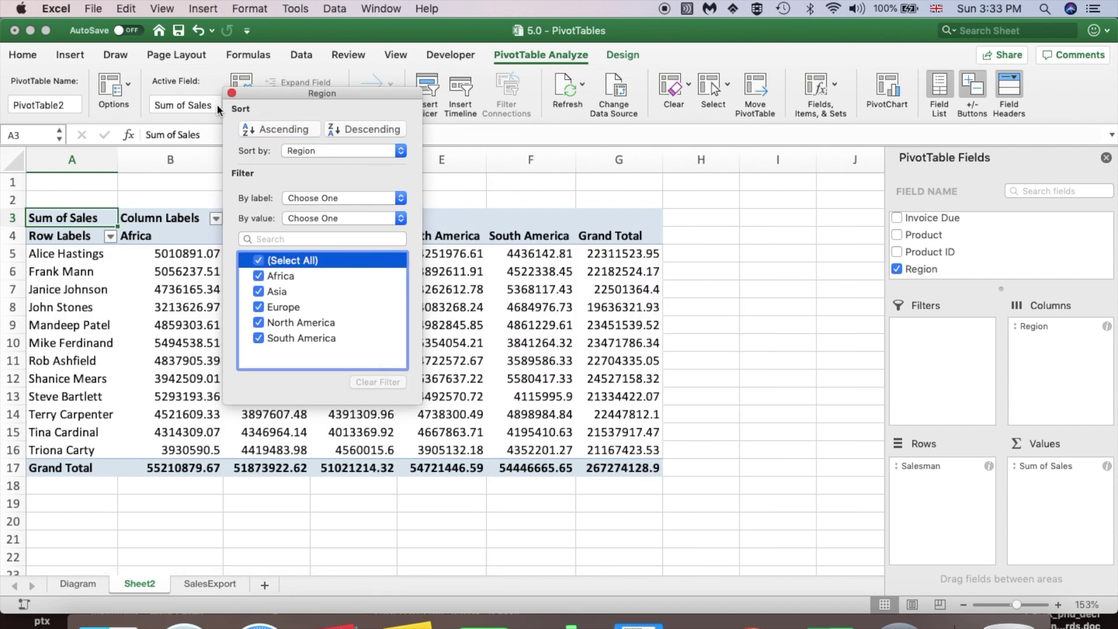
click(232, 93)
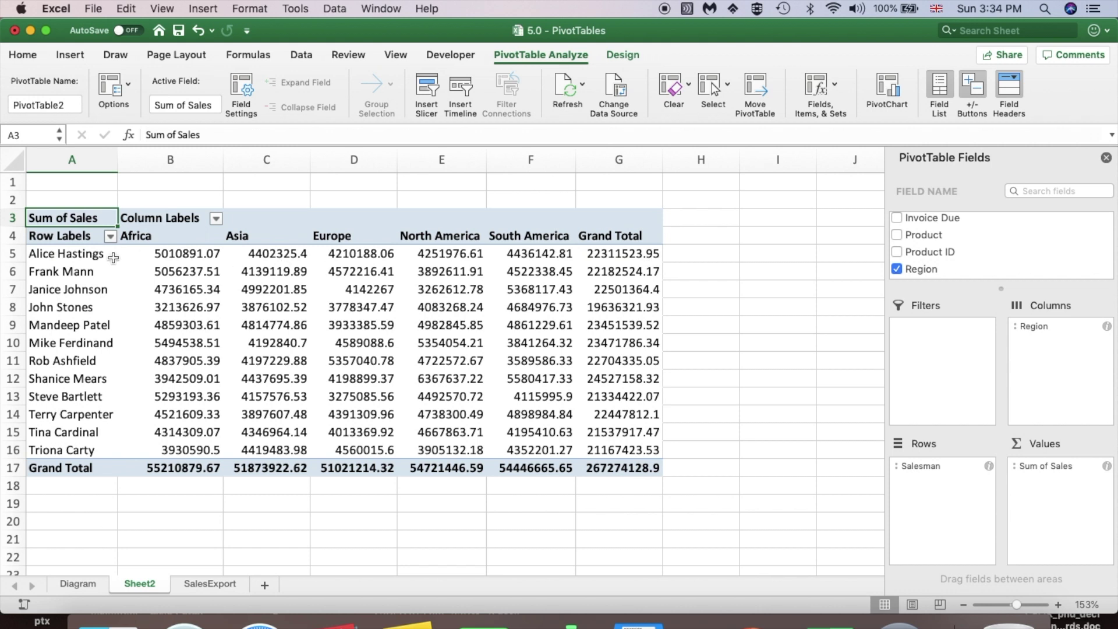
click(1043, 326)
drag(1039, 326, 966, 337)
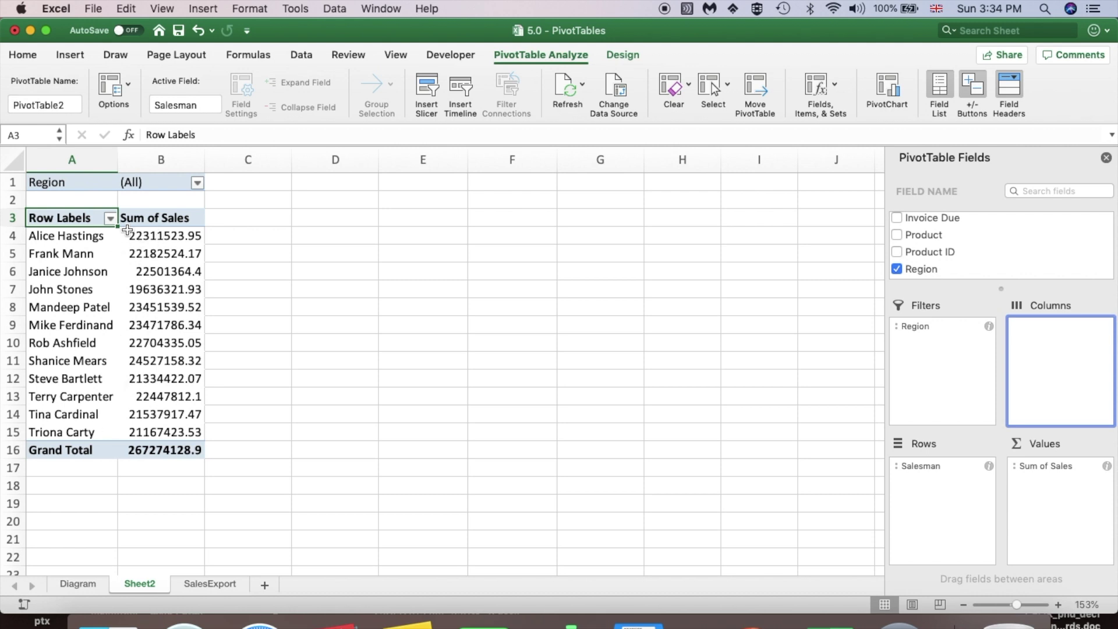
Step: Sort the salesmen by Sum of Sales, largest to smallest
click(172, 236)
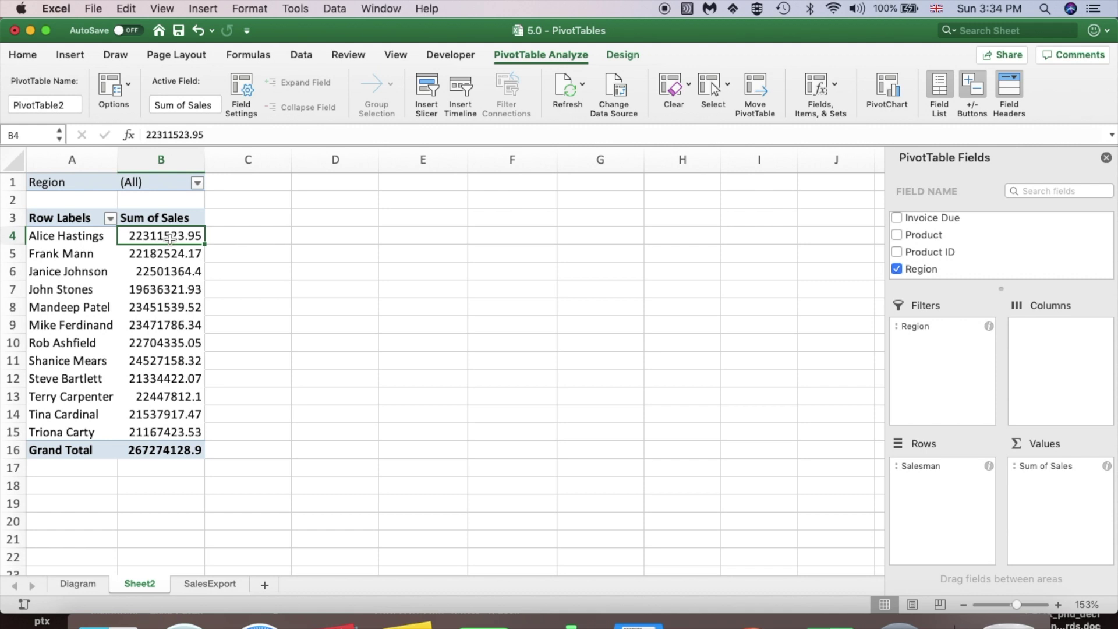
right_click(170, 239)
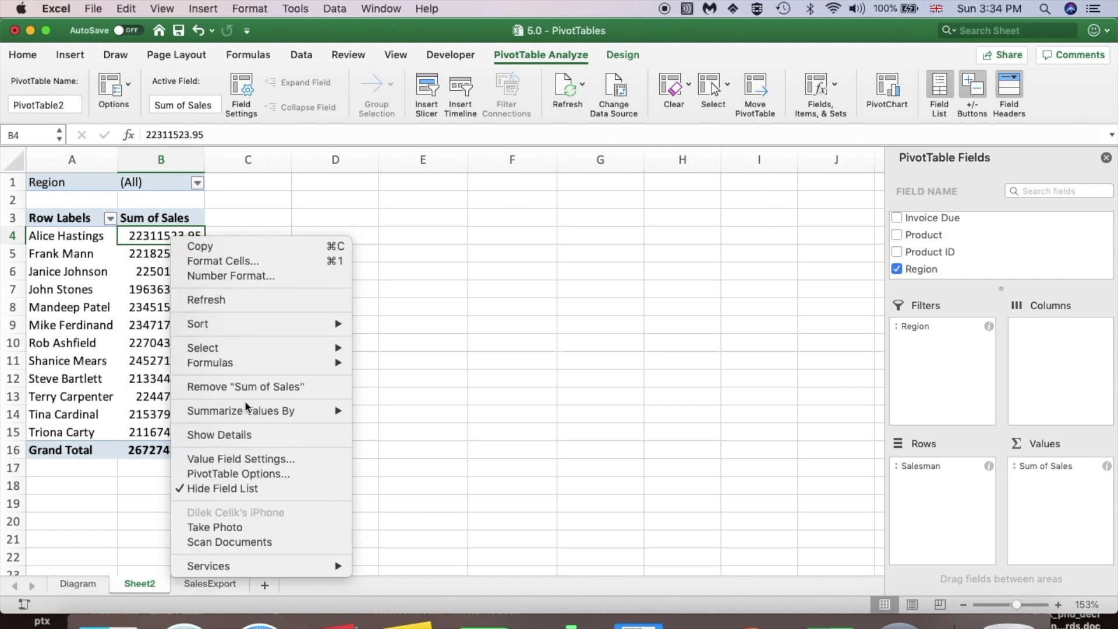
mouse_move(287, 324)
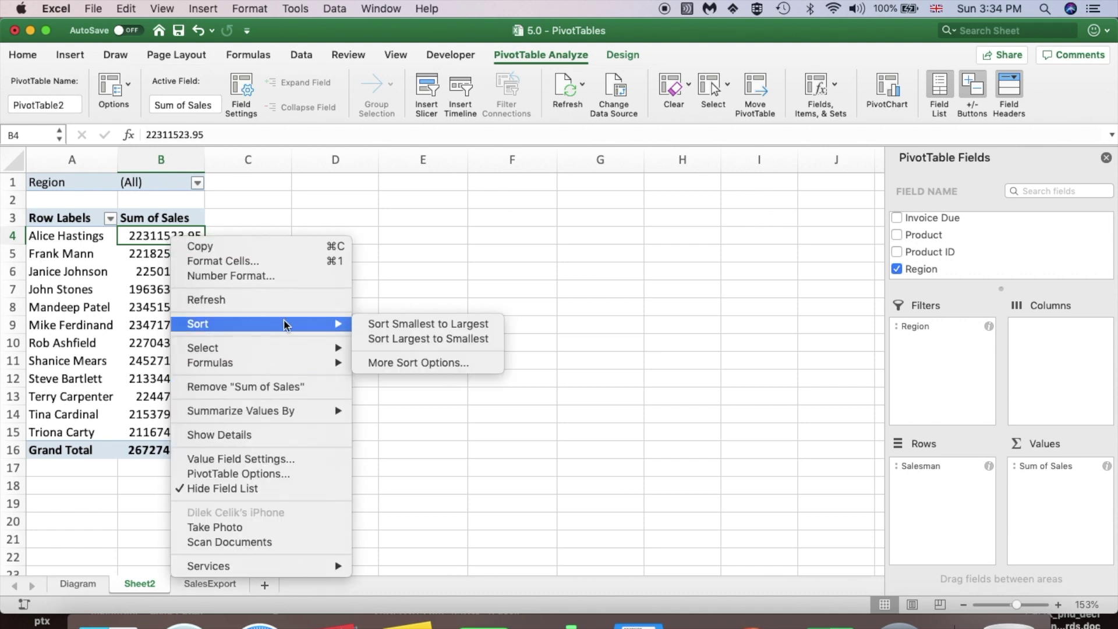
click(401, 343)
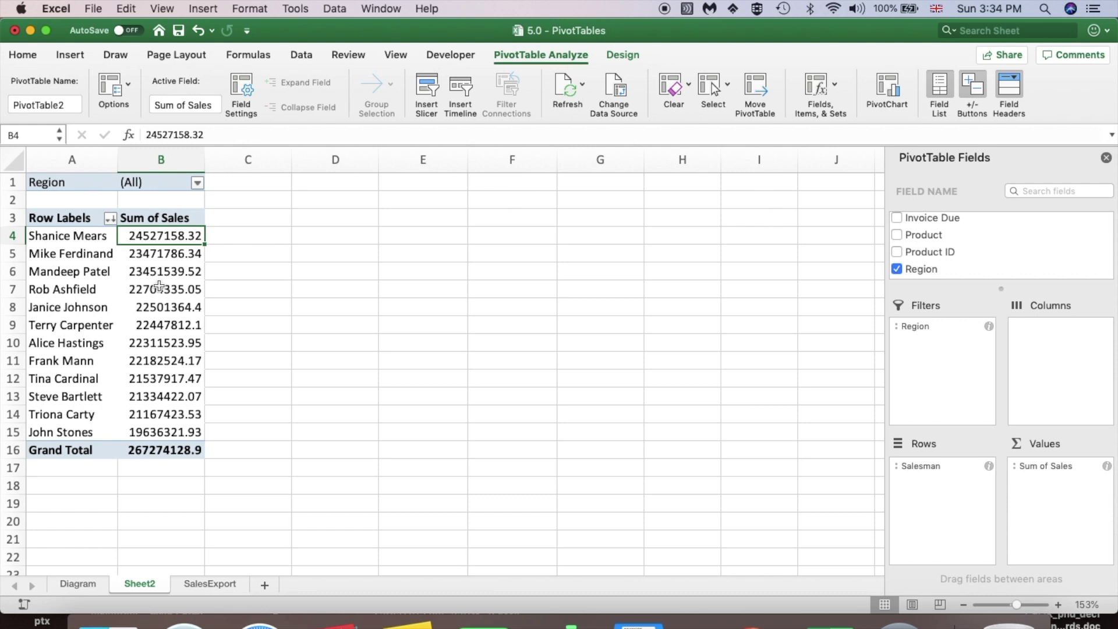
Step: Select the Row Labels header cell A3
click(79, 220)
click(96, 275)
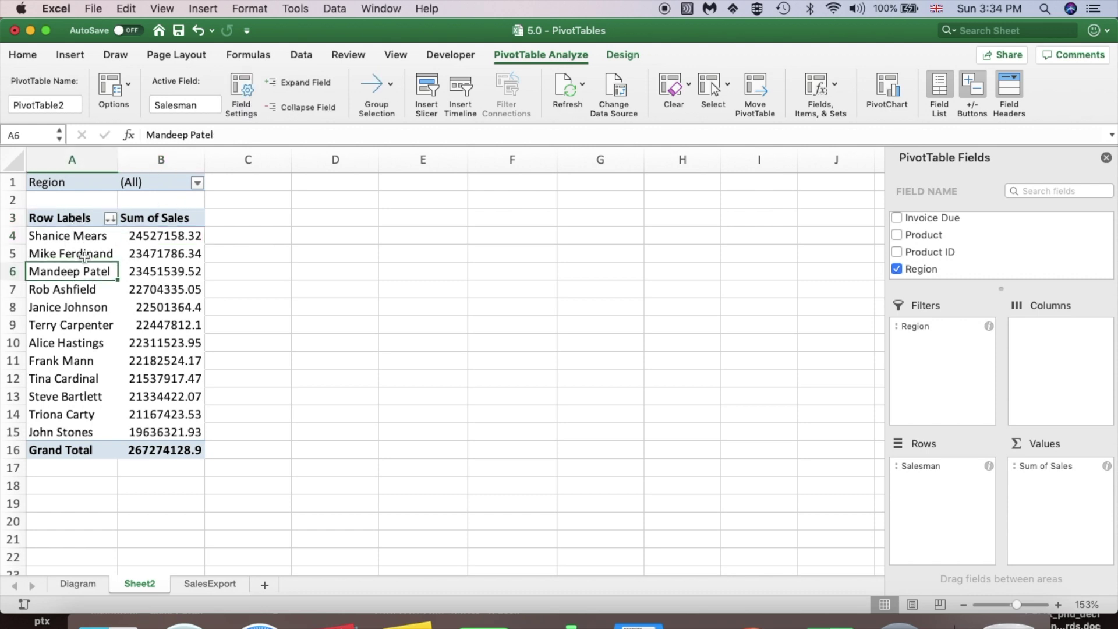
click(79, 220)
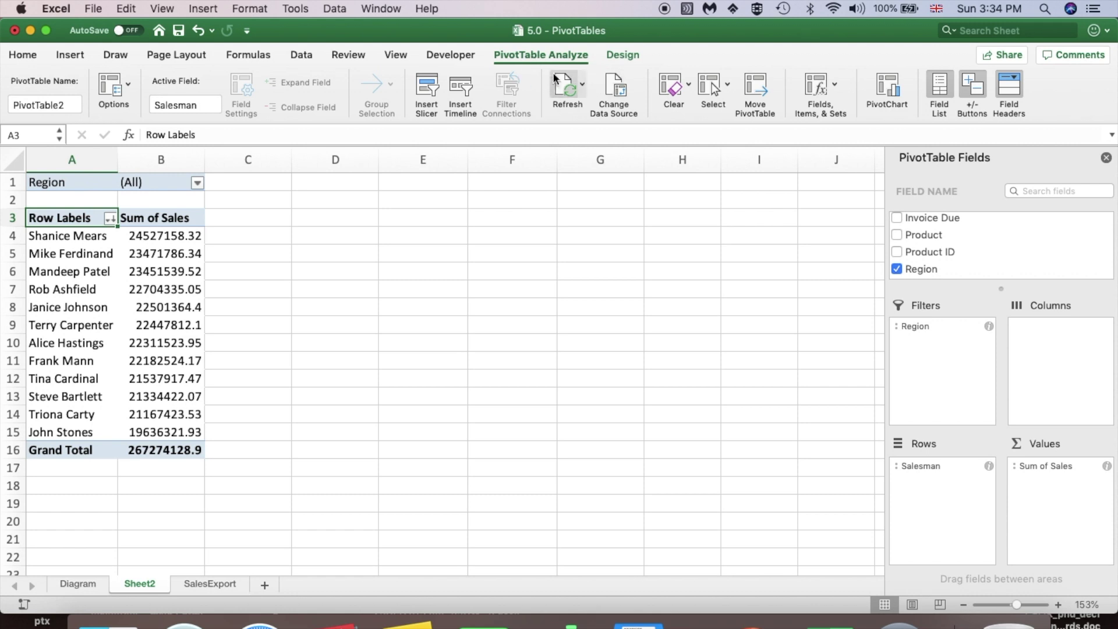
Step: Insert a PivotChart and move it up beside the pivot table
click(889, 88)
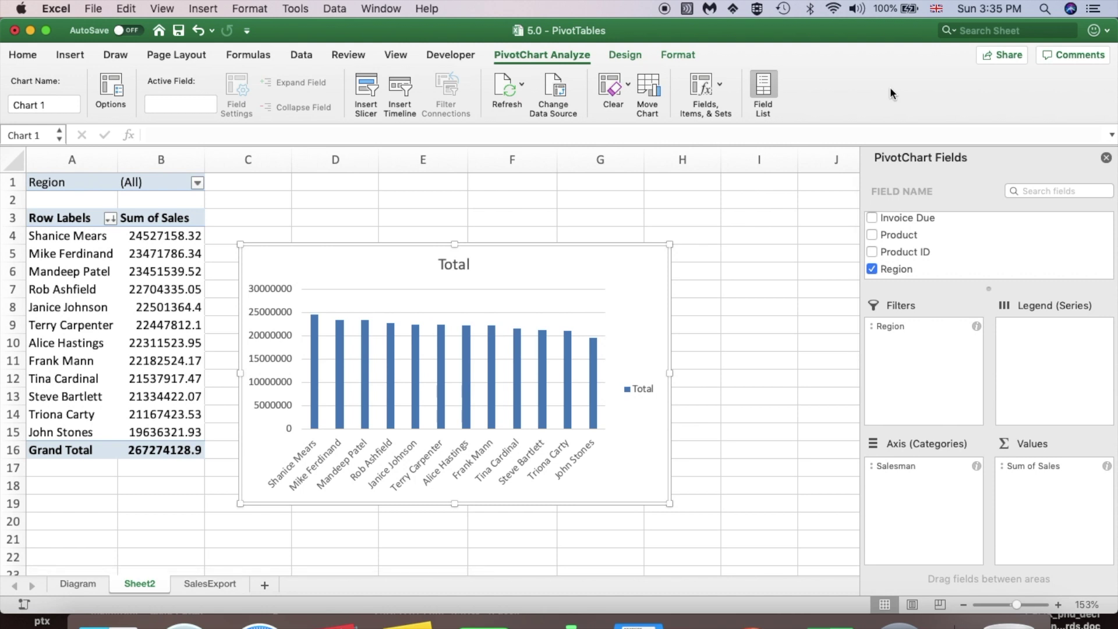
drag(596, 244, 601, 201)
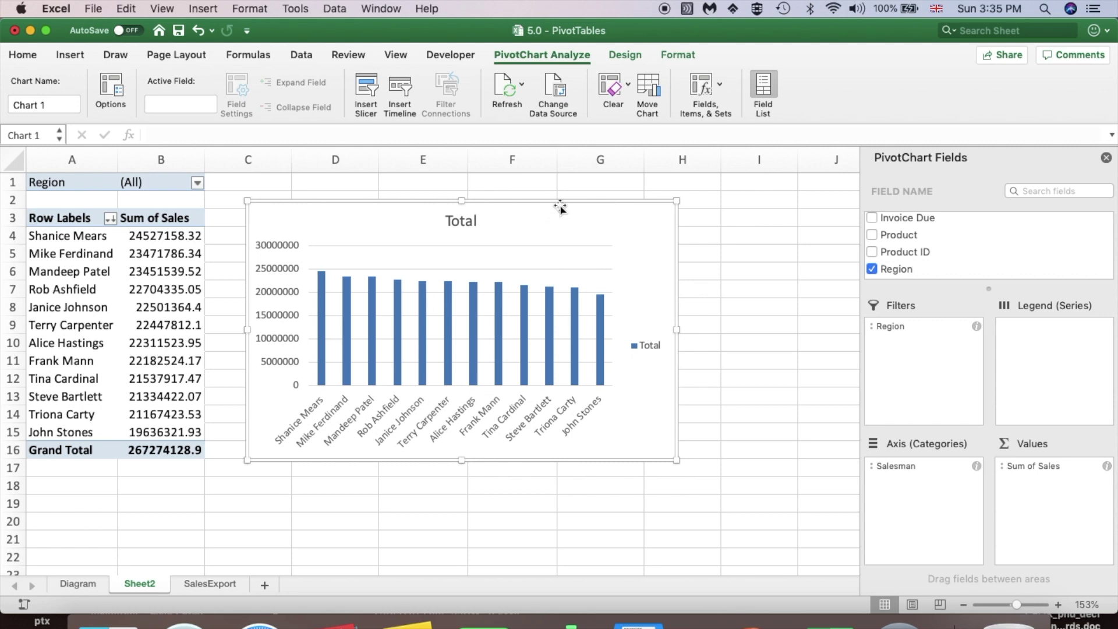
Step: Change the PivotChart type to 2-D Clustered Bar
click(626, 54)
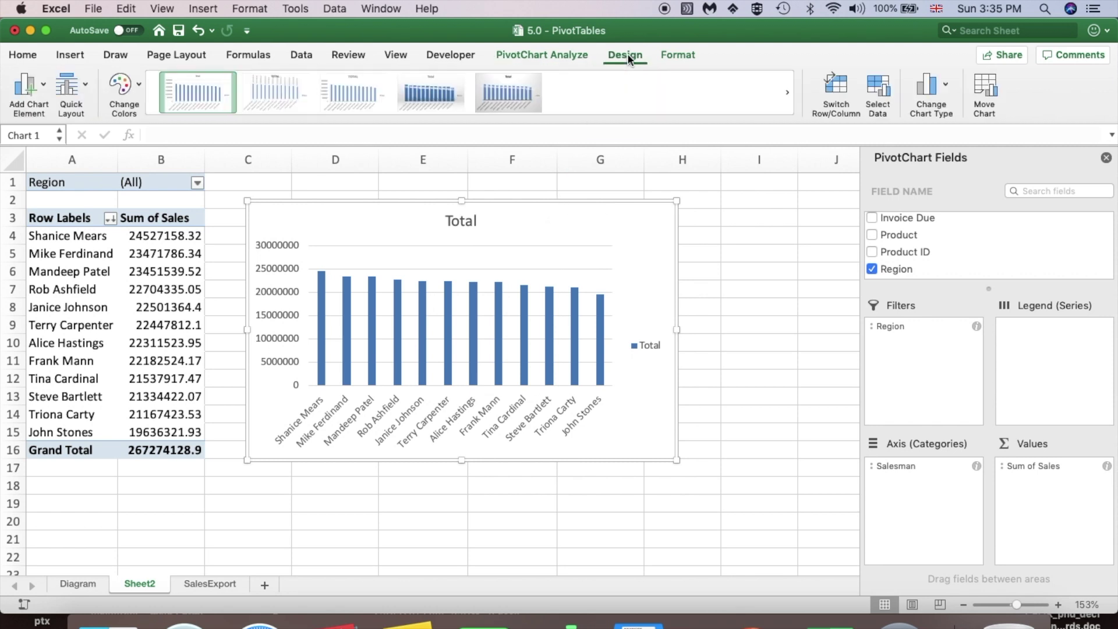
click(945, 83)
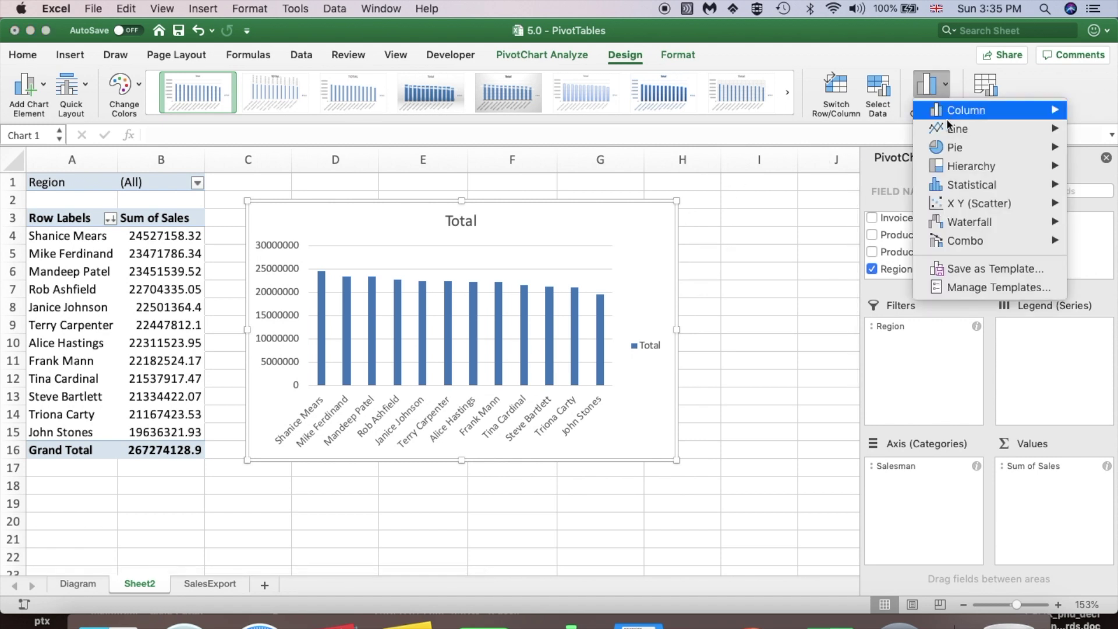
mouse_move(966, 111)
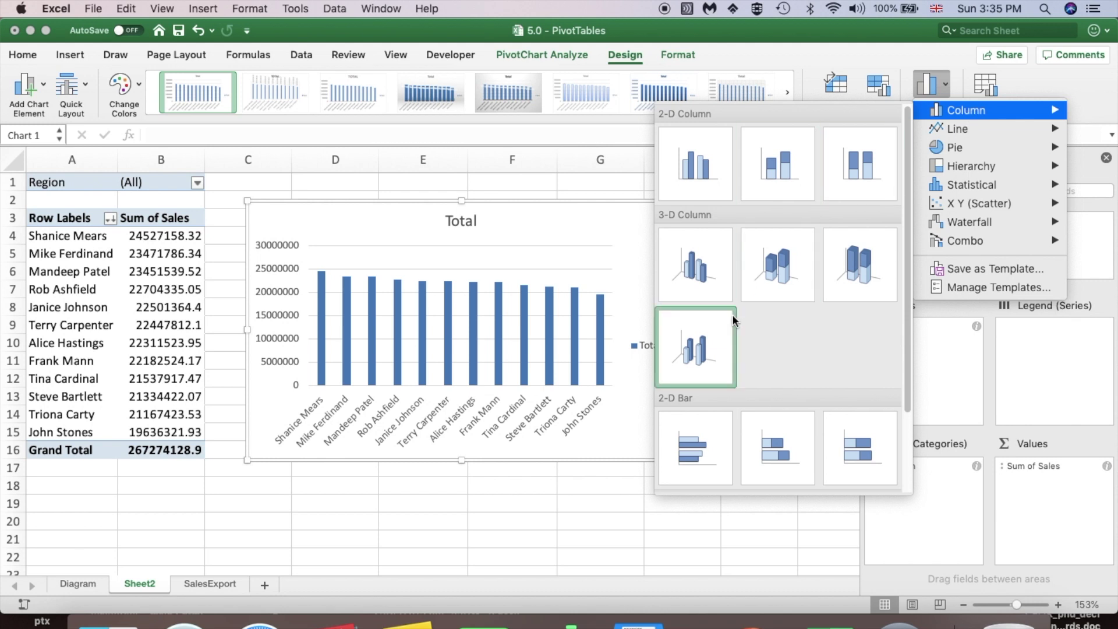
scroll(690, 416, down, 2)
scroll(691, 416, down, 1)
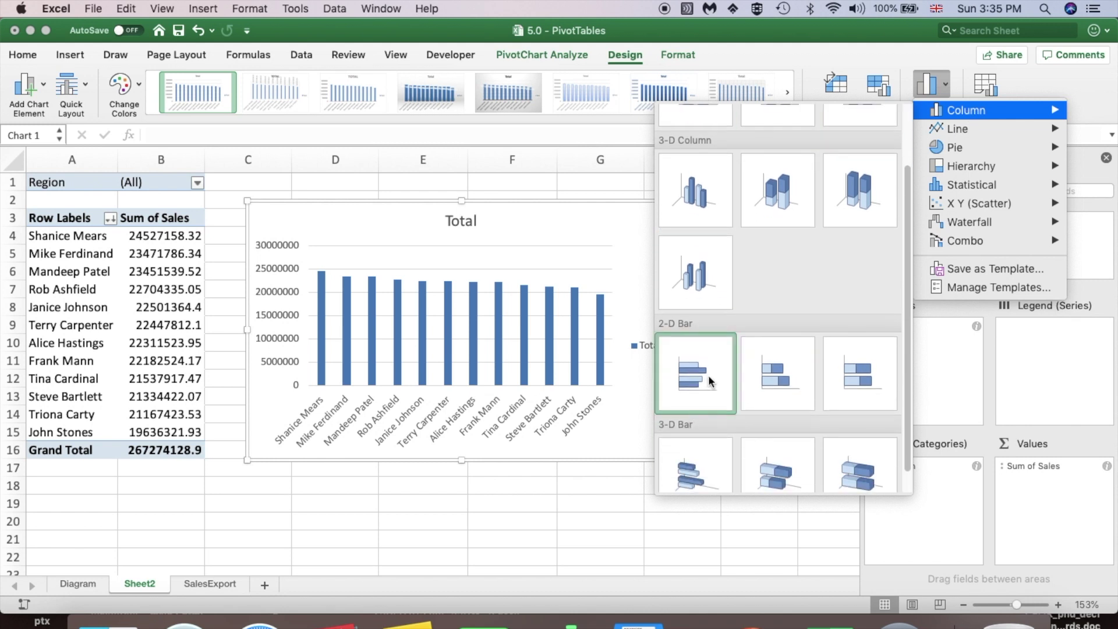
click(708, 375)
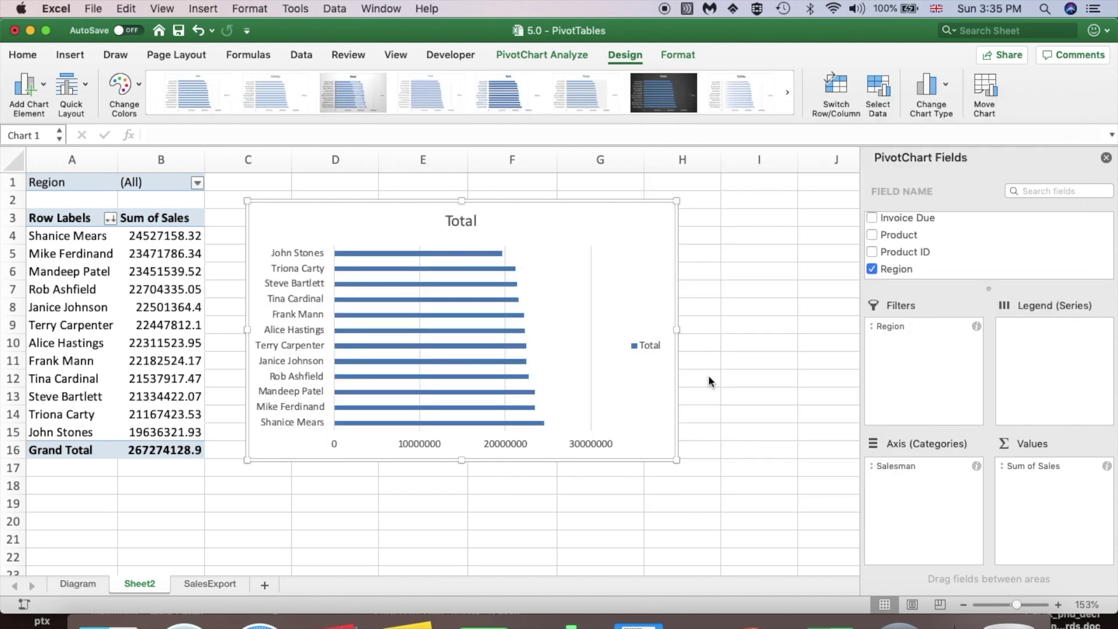
Step: Enlarge the chart and reposition it slightly up and left
drag(677, 462, 735, 478)
mouse_move(618, 200)
mouse_down()
mouse_move(601, 188)
mouse_move(618, 200)
mouse_up()
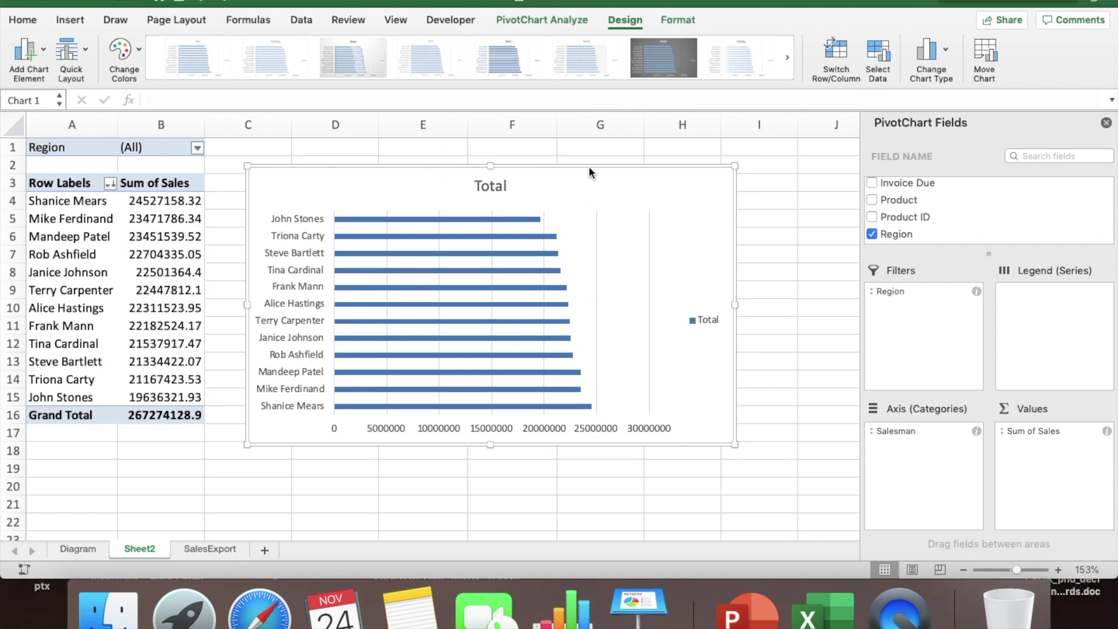
drag(567, 169, 556, 166)
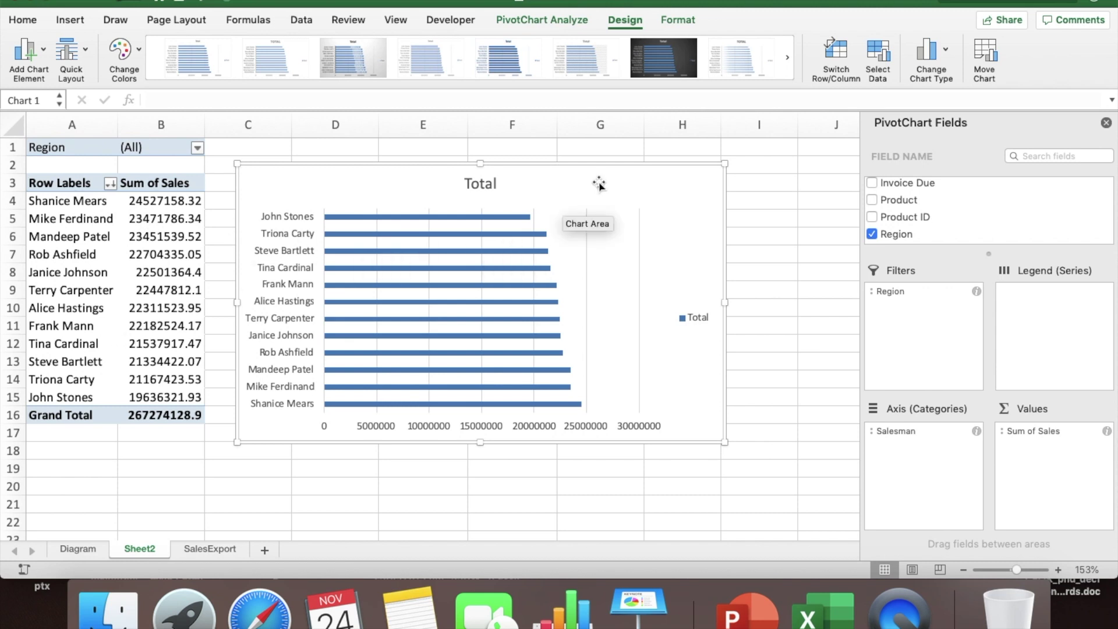
drag(597, 169, 597, 171)
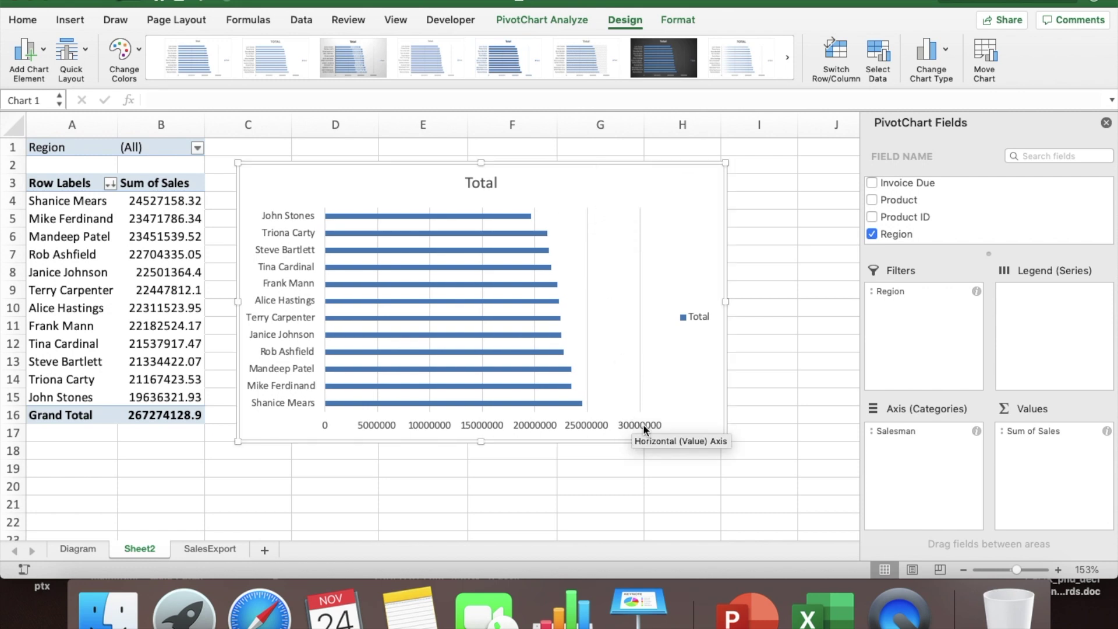
Step: Delete the chart's horizontal value axis and its Total legend
click(621, 422)
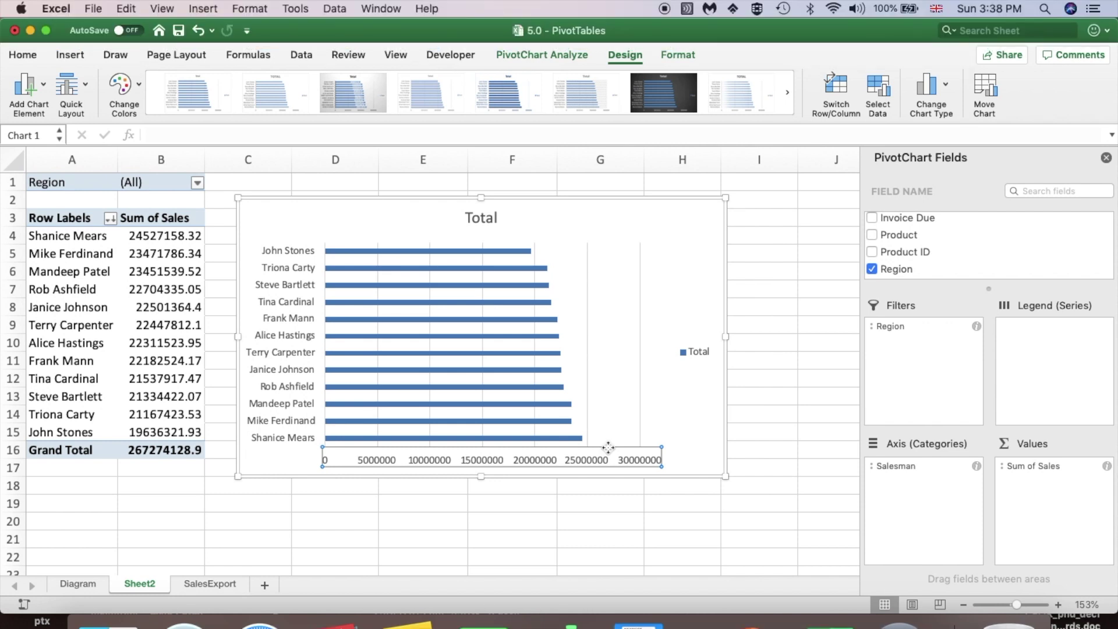
key(Delete)
click(703, 352)
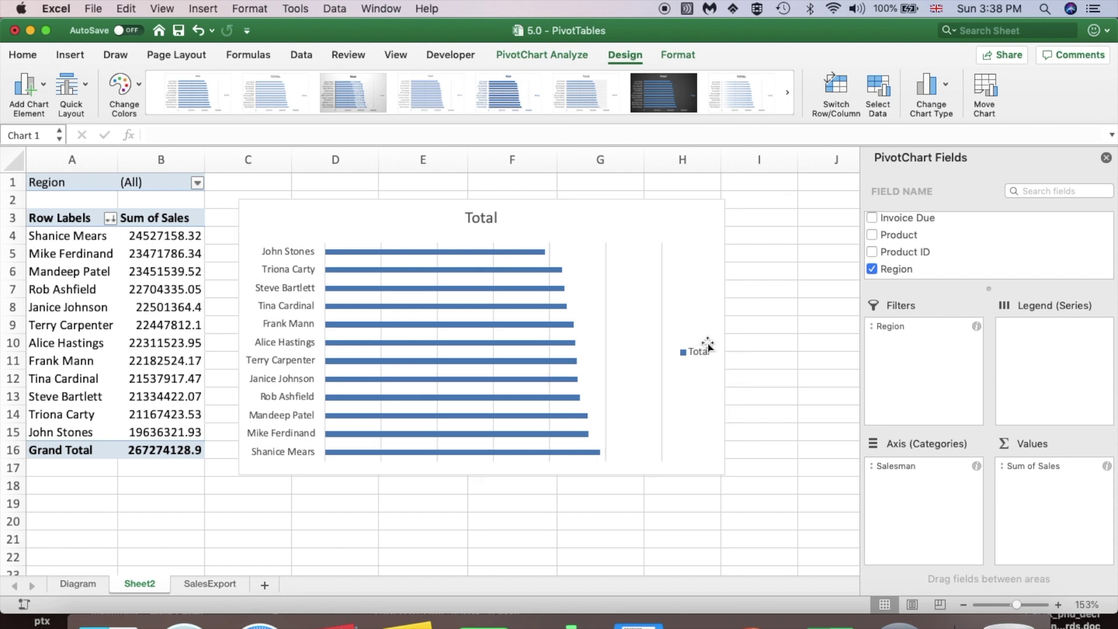
key(Delete)
Step: Replace the chart title 'Total' with 'Top SalesMan', fixing the mistyped ending
double_click(483, 219)
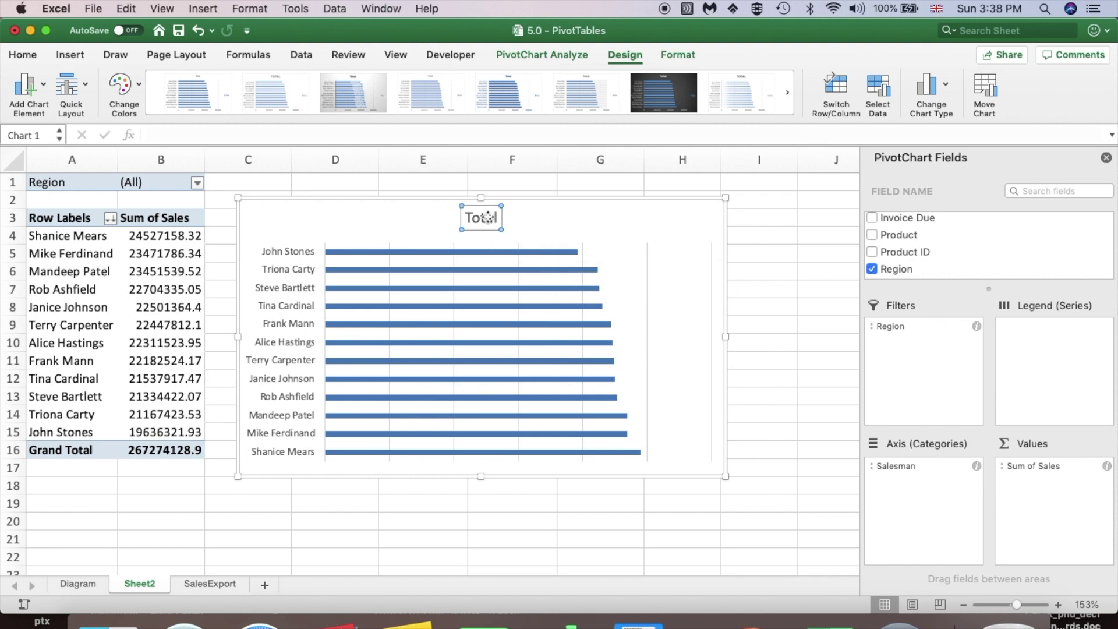
double_click(484, 219)
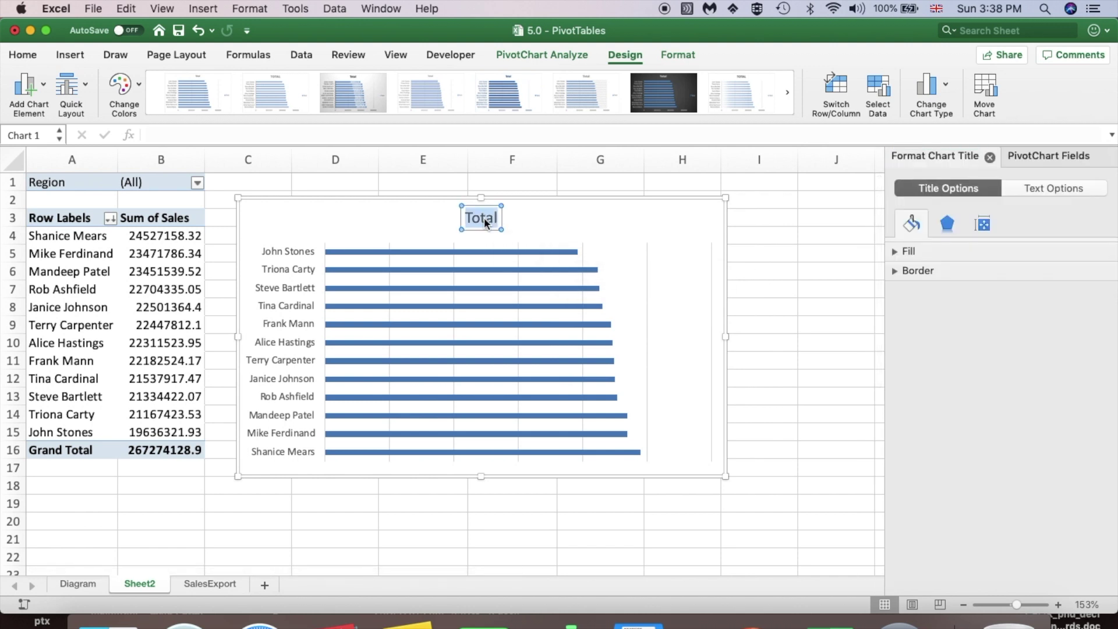
text(Top SalesMAn)
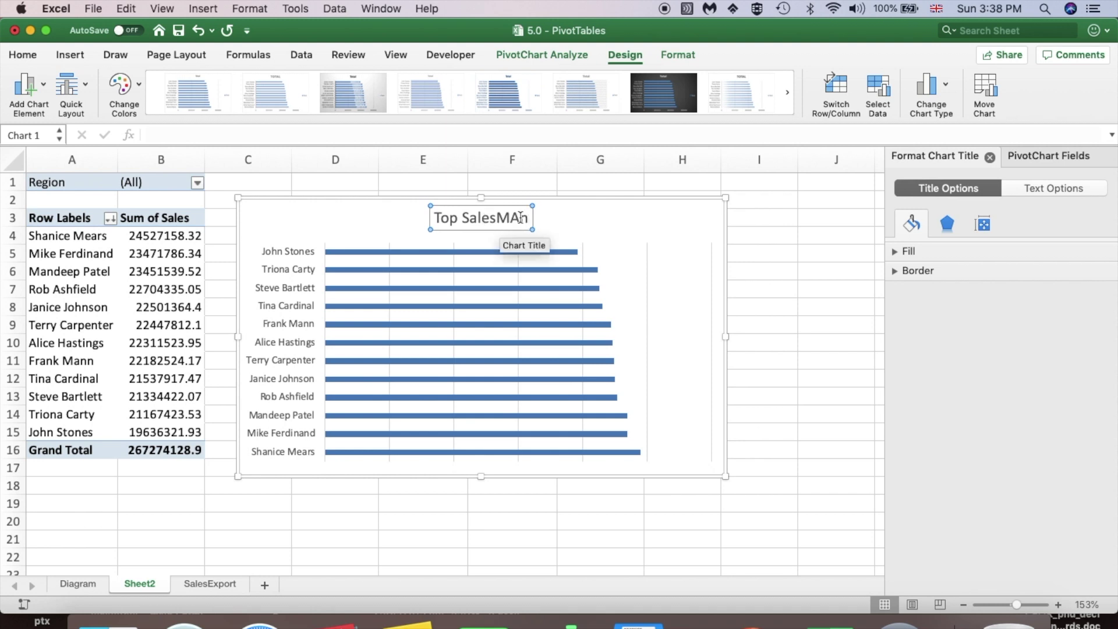
key(BackSpace)
key(BackSpace)
text(an)
click(640, 250)
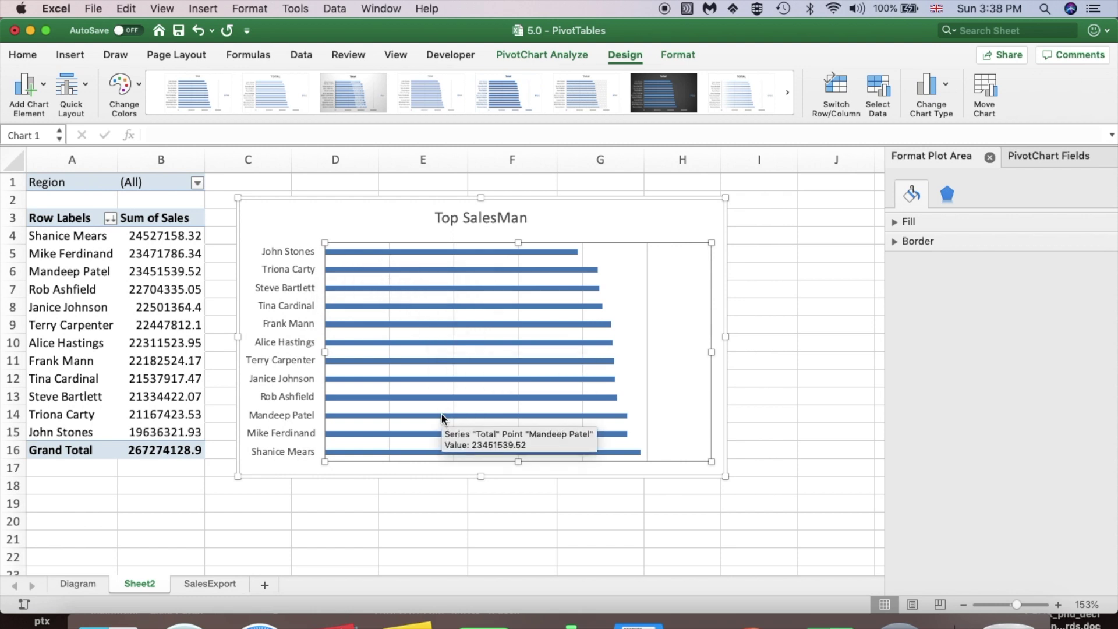
click(299, 285)
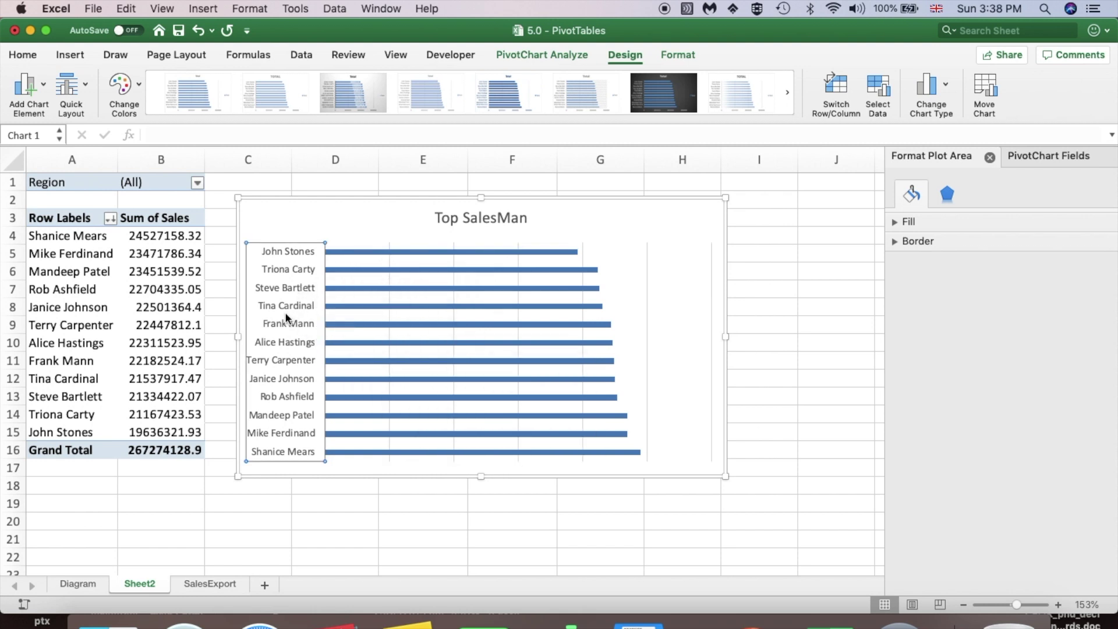
click(312, 249)
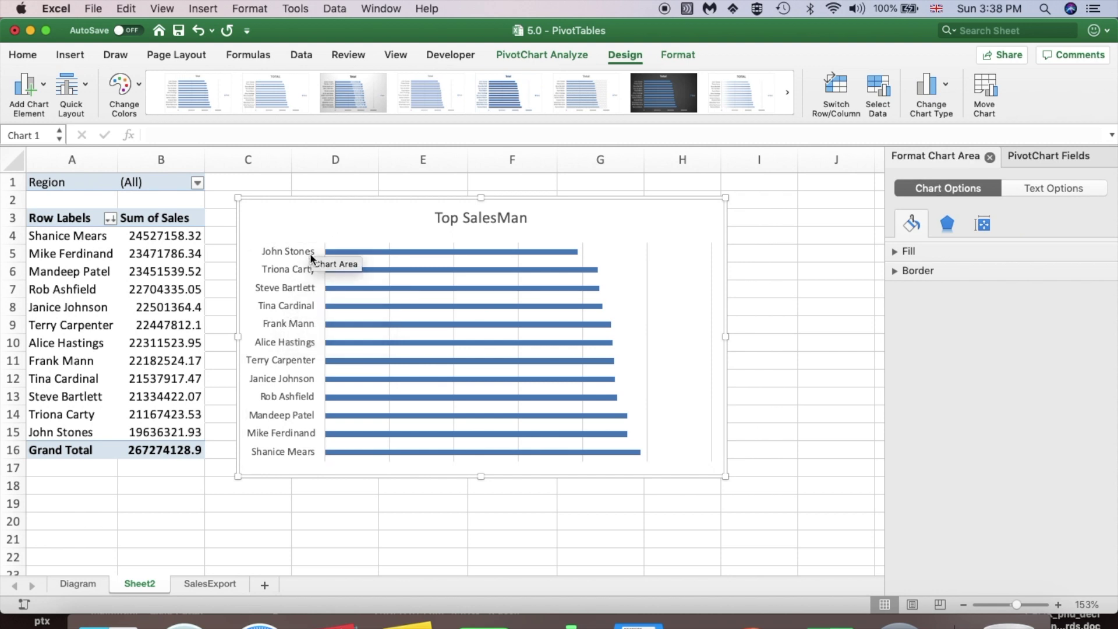
click(309, 273)
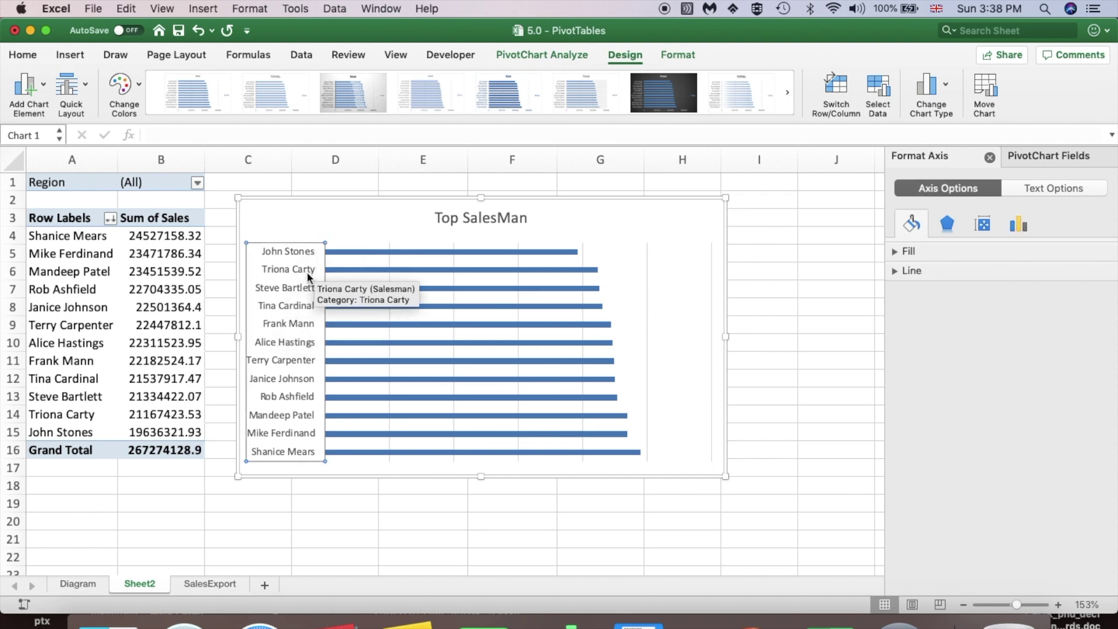
click(343, 266)
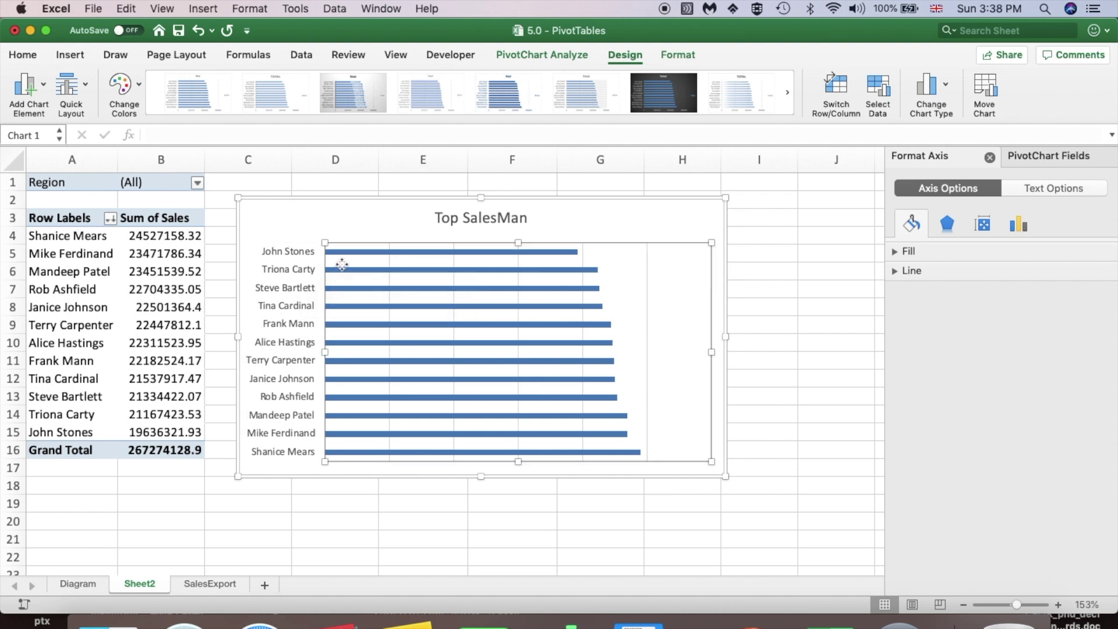
click(289, 272)
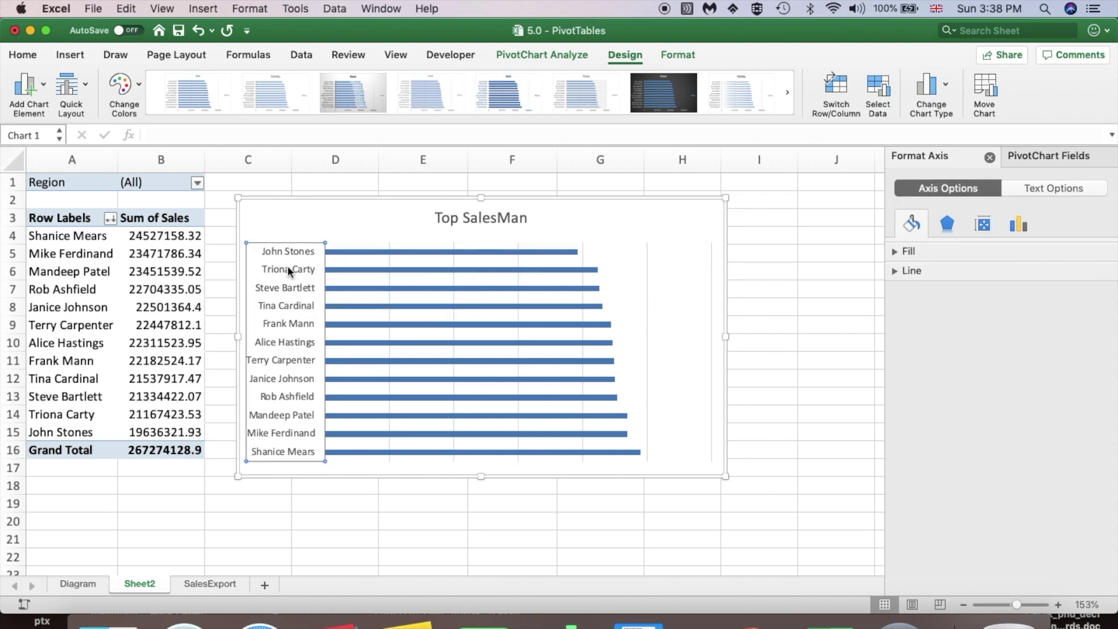
right_click(288, 272)
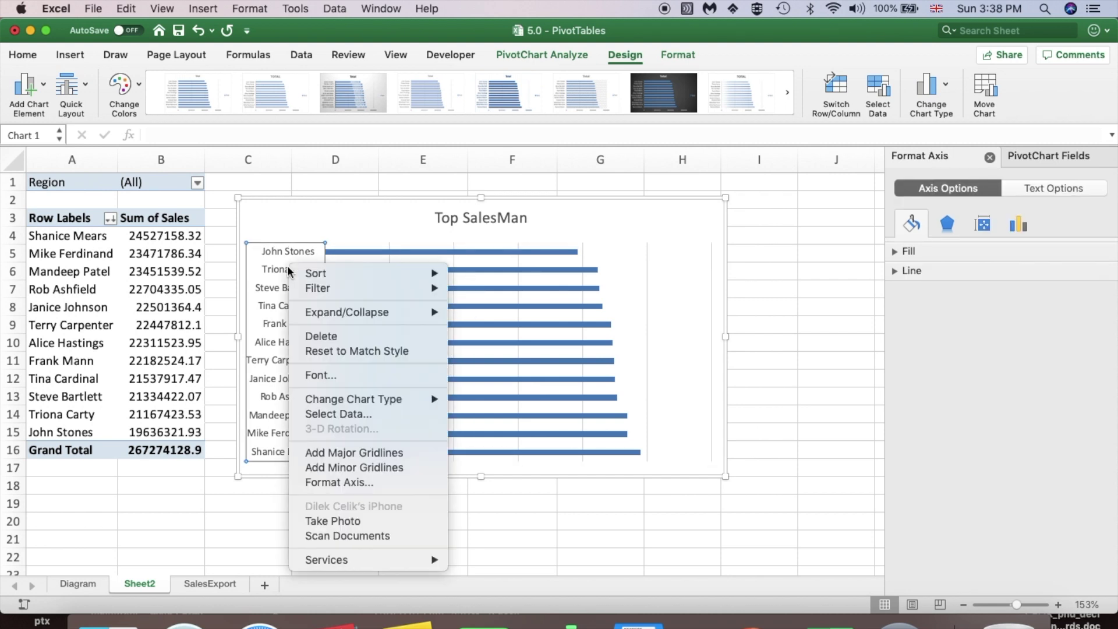
click(337, 485)
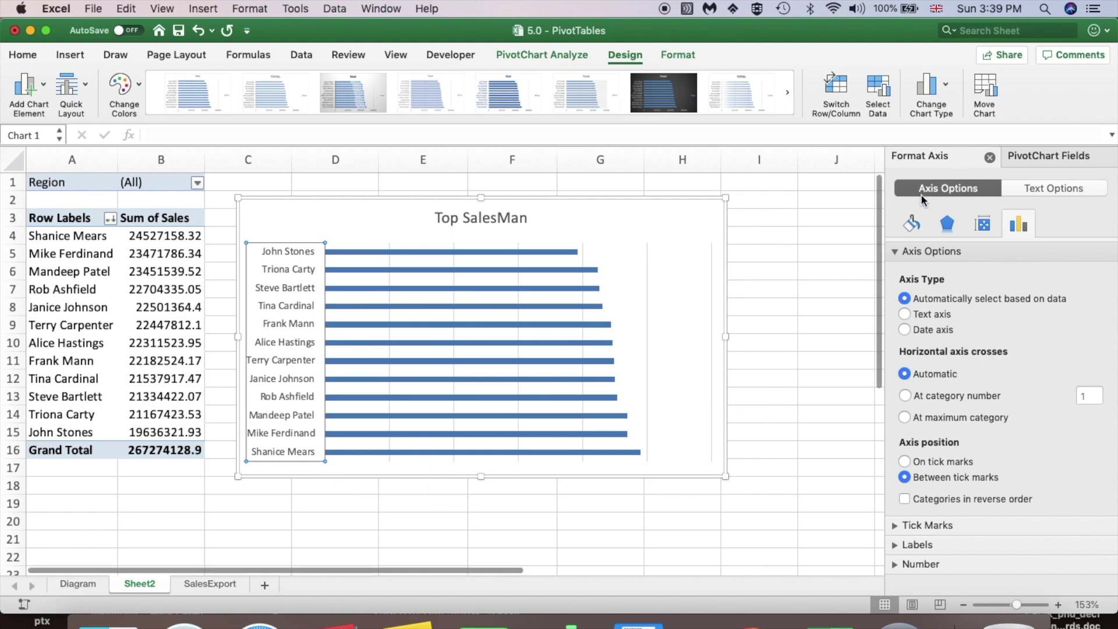
click(906, 499)
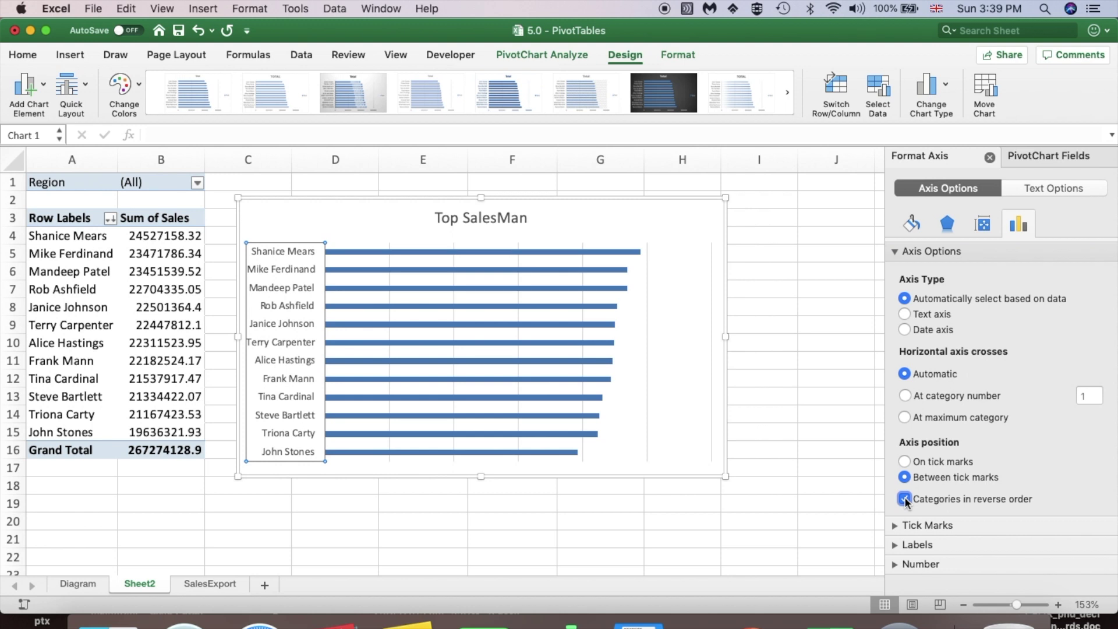
mouse_move(561, 294)
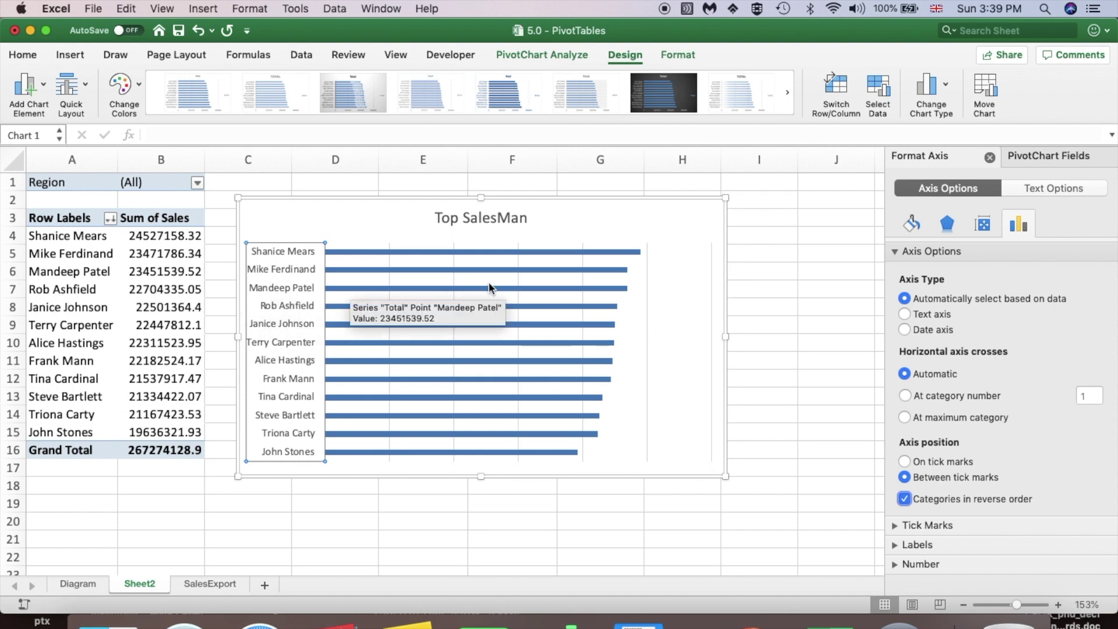
mouse_move(571, 362)
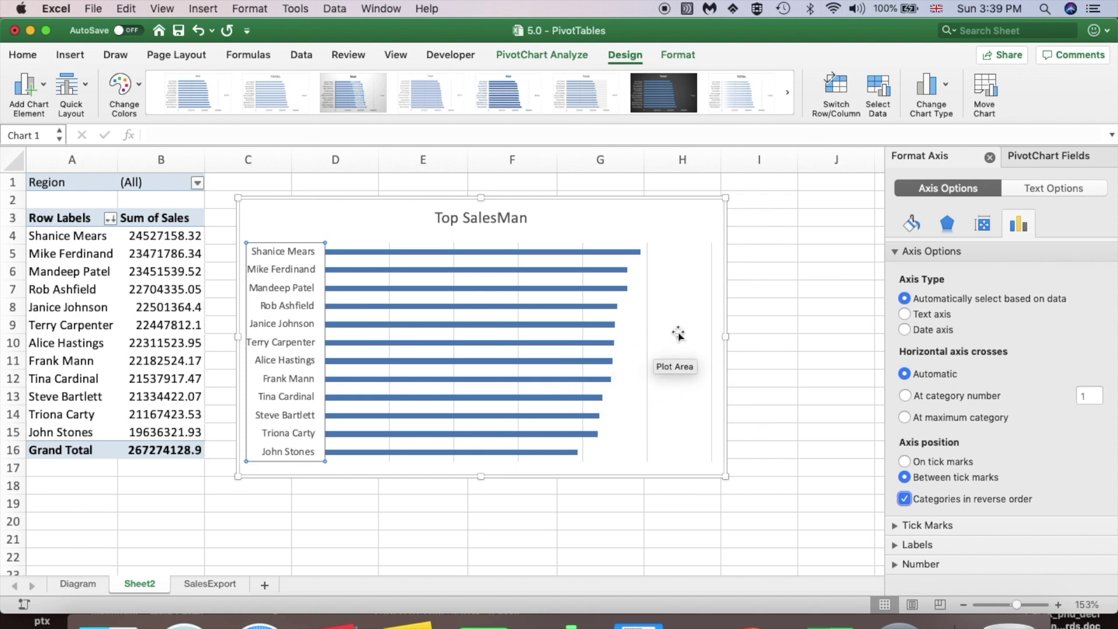
Step: Reduce the sales series gap width to 71% to thicken the bars
drag(686, 209, 667, 207)
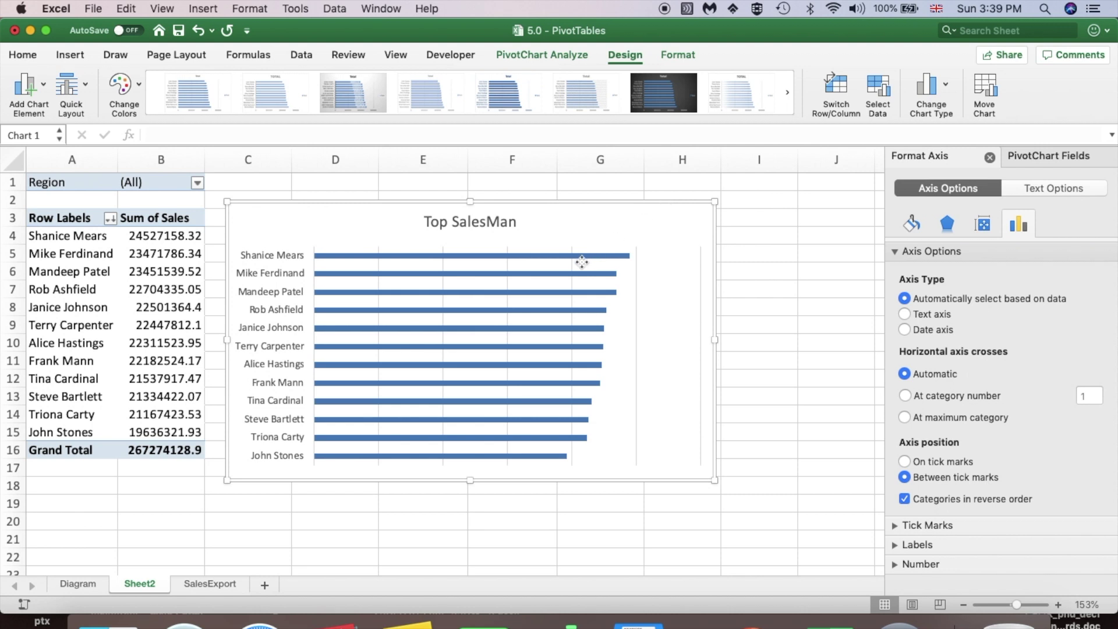
click(546, 255)
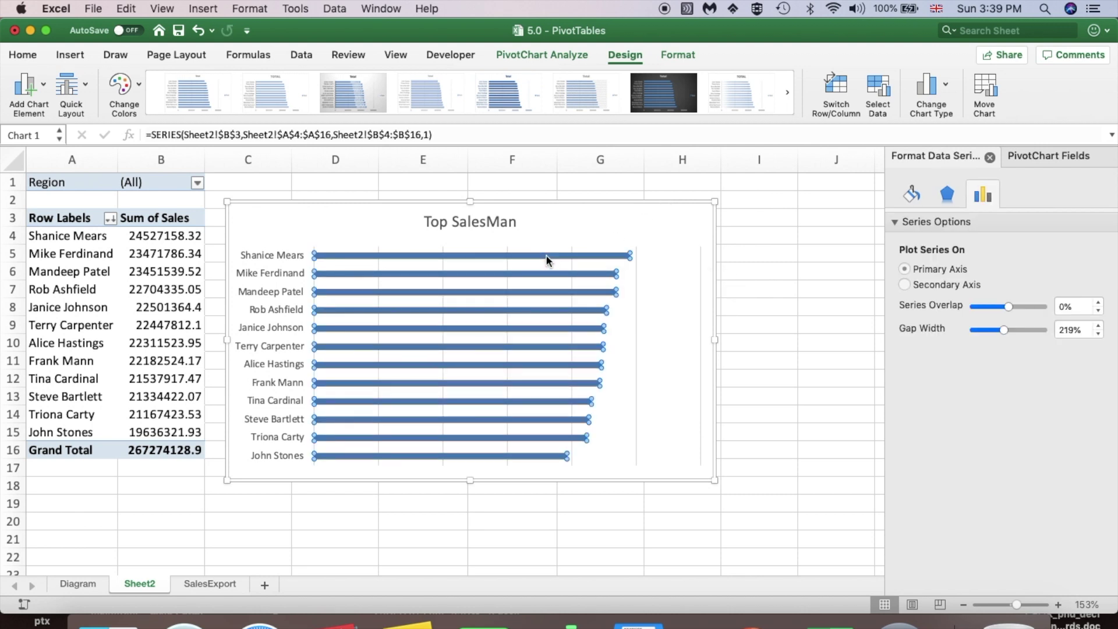
mouse_move(529, 261)
drag(1002, 330, 986, 330)
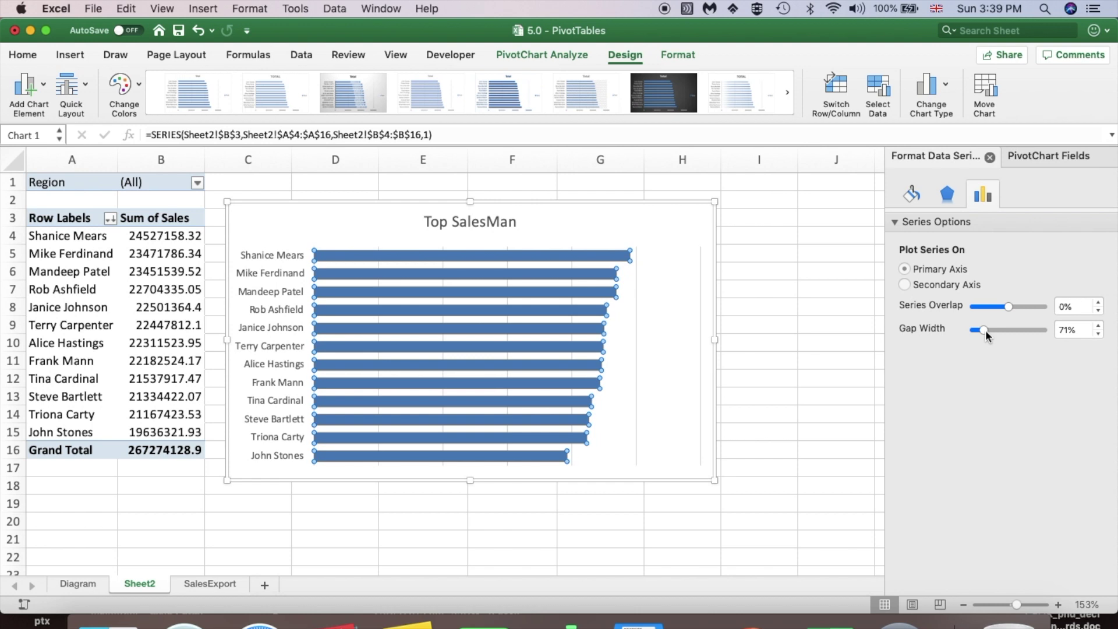
Step: Reposition the Top SalesMan chart slightly on the worksheet
click(710, 220)
drag(679, 207, 688, 211)
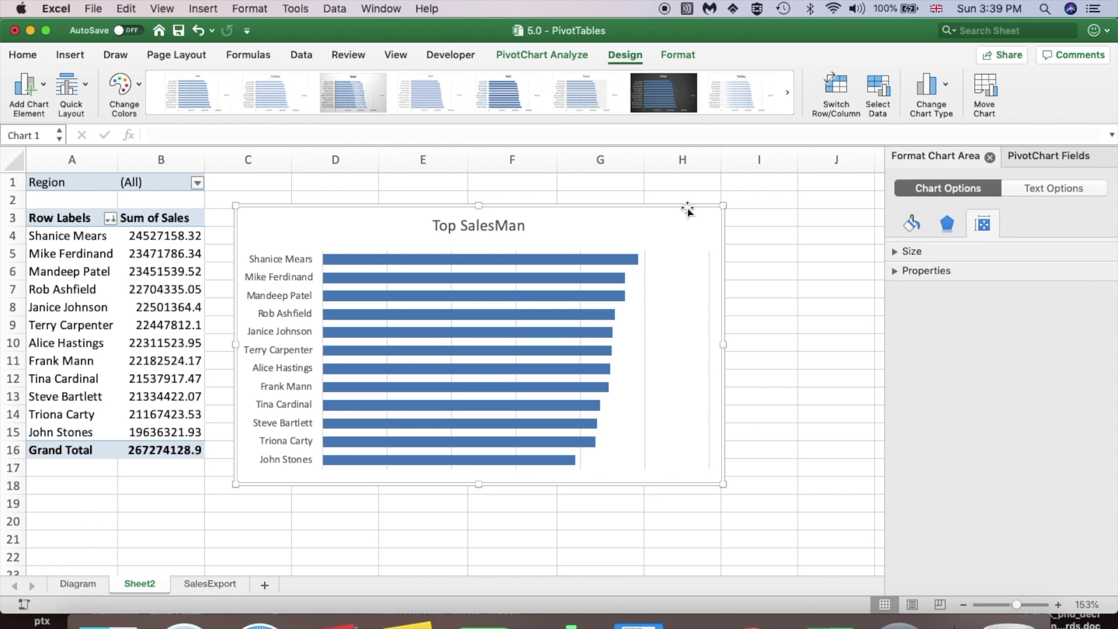
drag(688, 211, 690, 206)
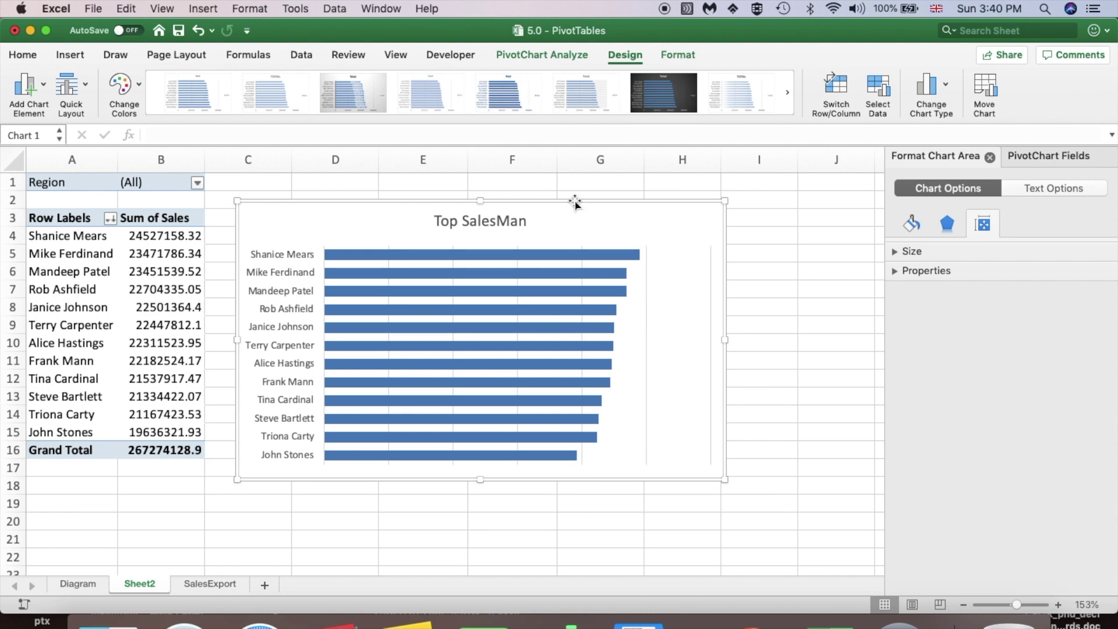
Step: Add Outside End data labels showing each salesman's Sum of Sales to the bars
click(564, 252)
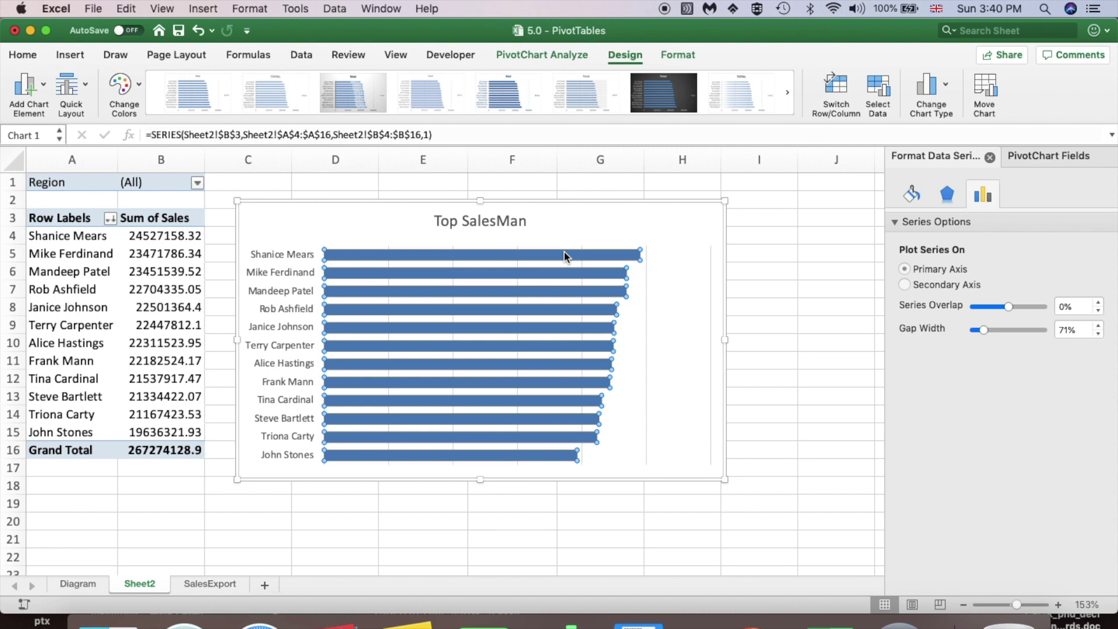
mouse_move(561, 251)
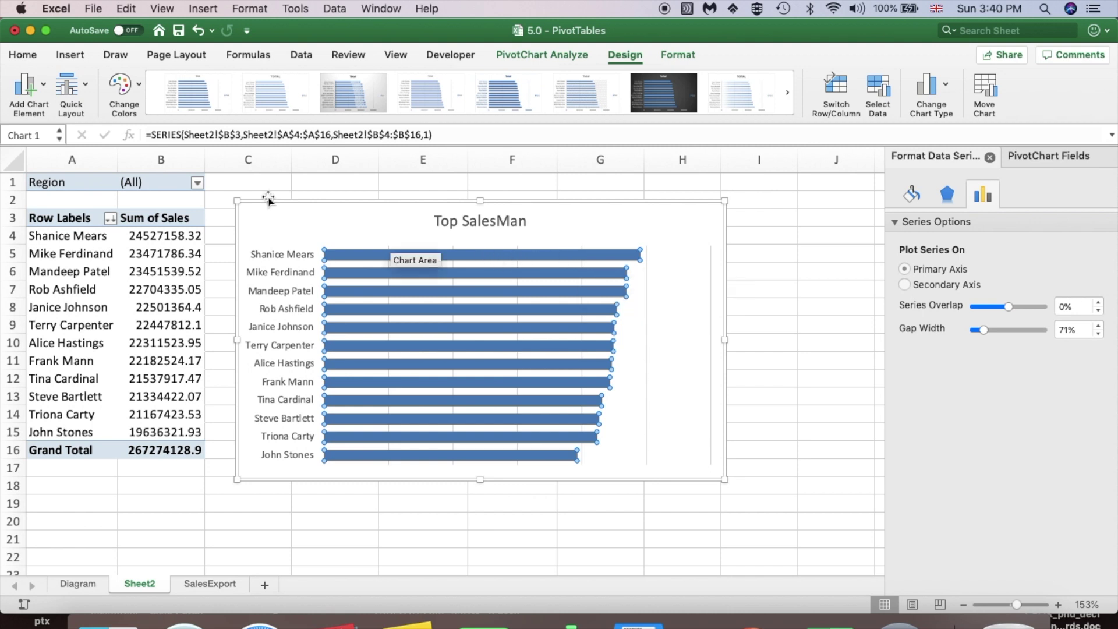
click(44, 92)
mouse_move(64, 192)
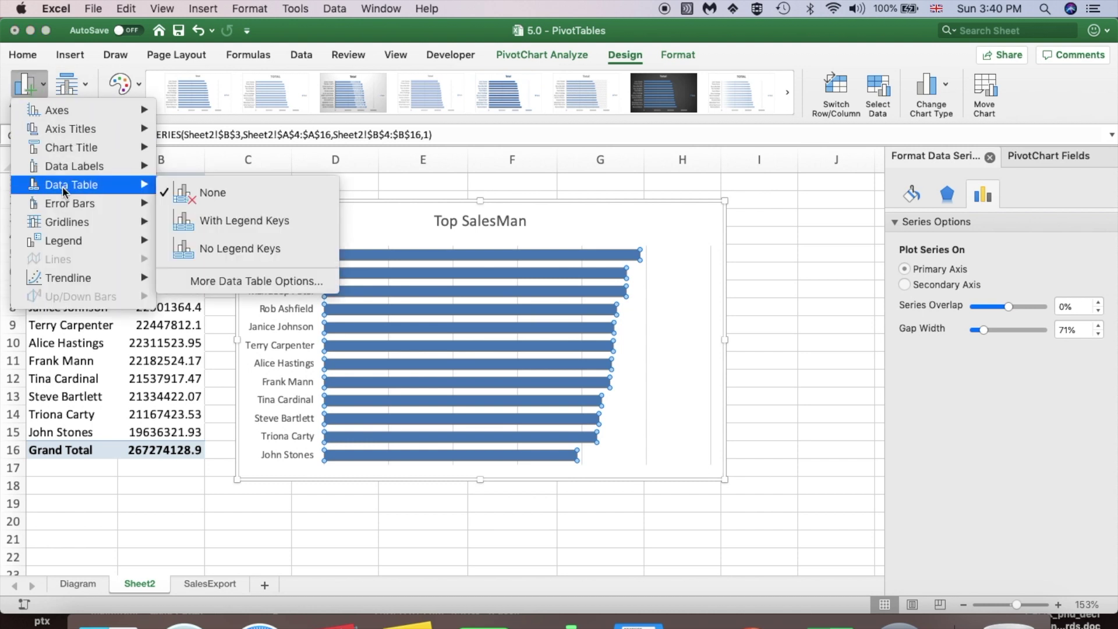
mouse_move(79, 169)
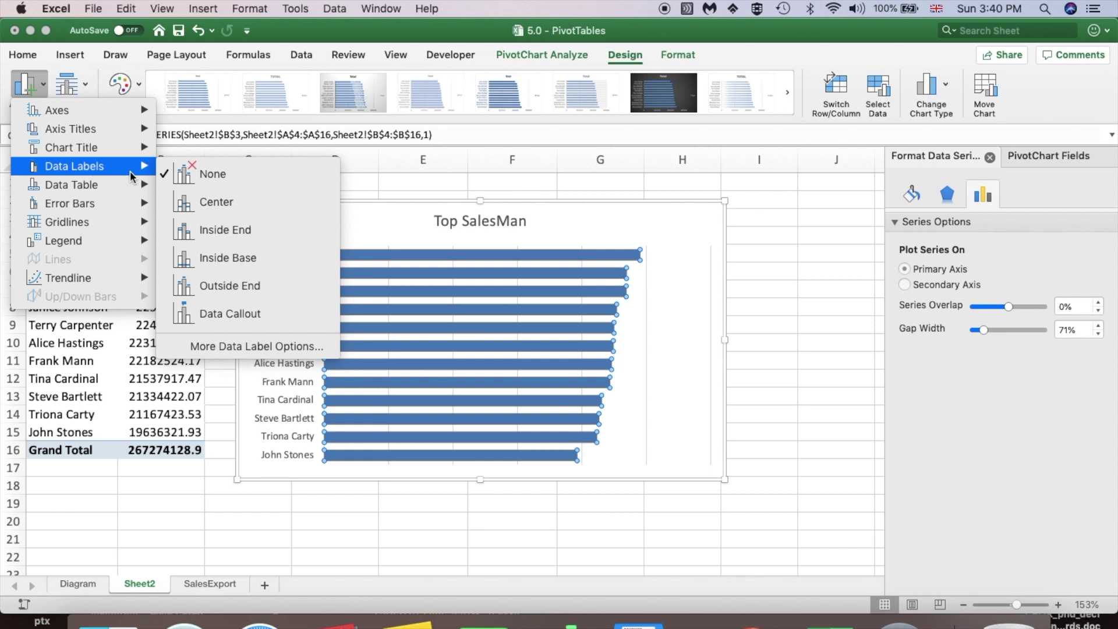
click(247, 291)
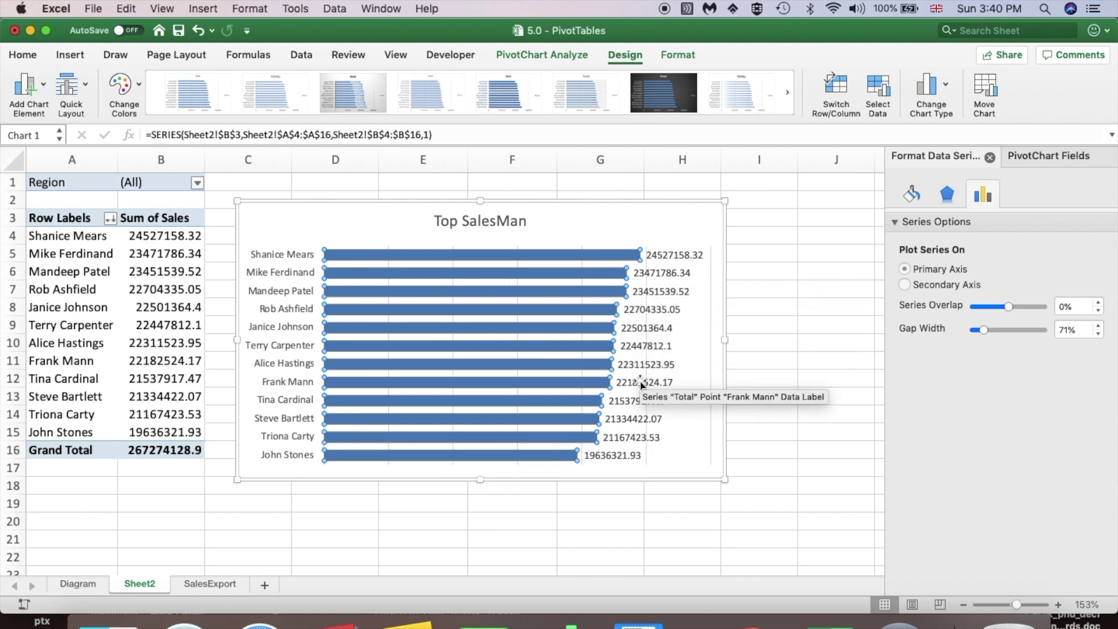
drag(654, 205, 649, 205)
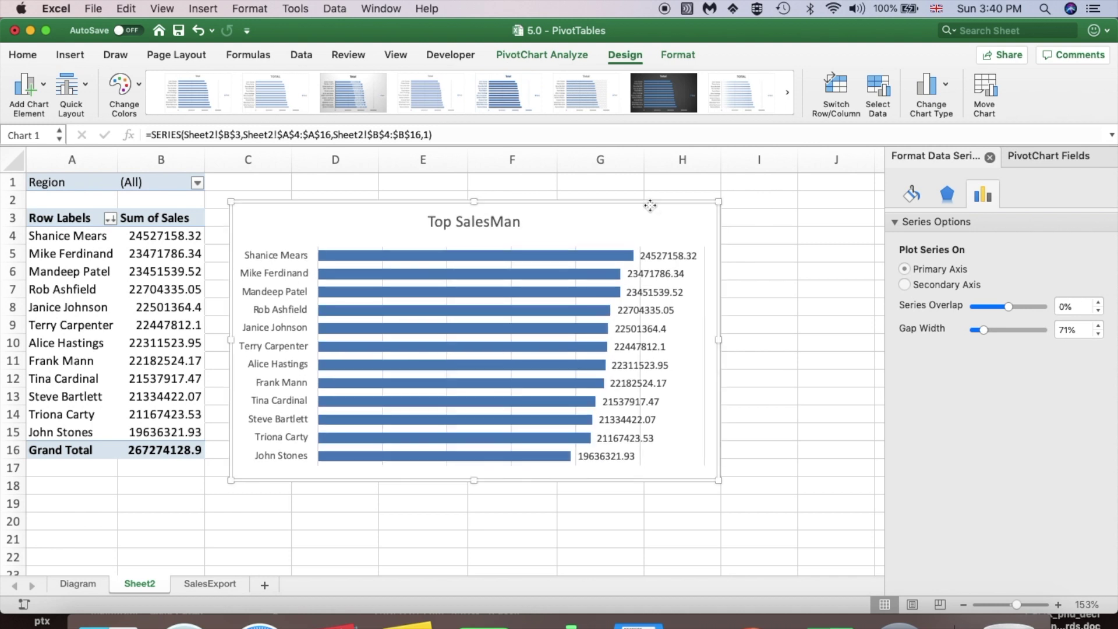
click(113, 260)
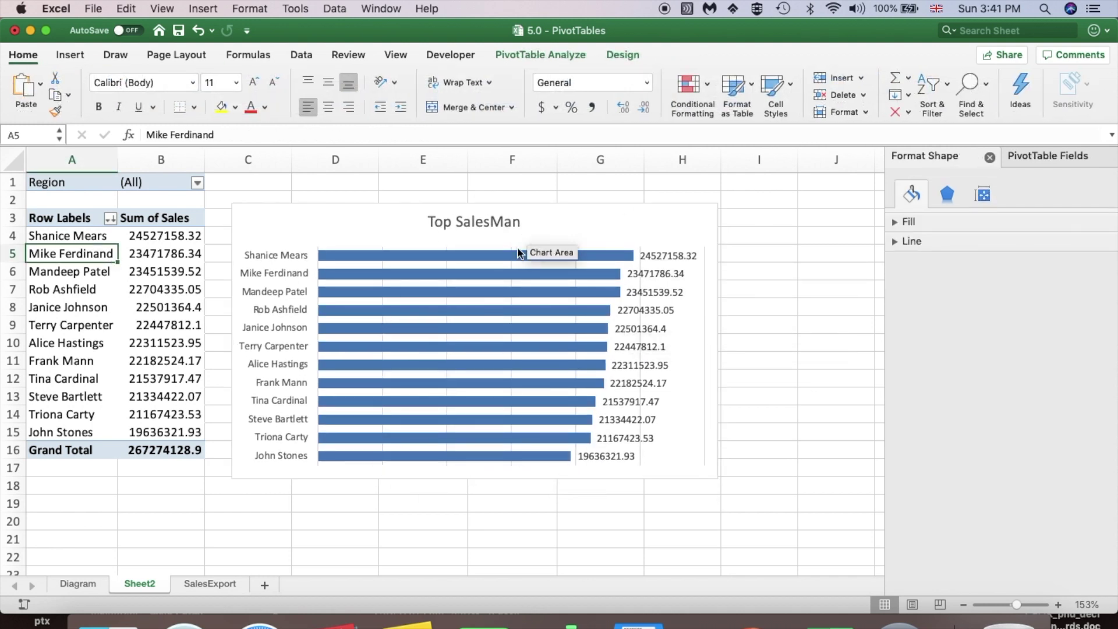
click(707, 214)
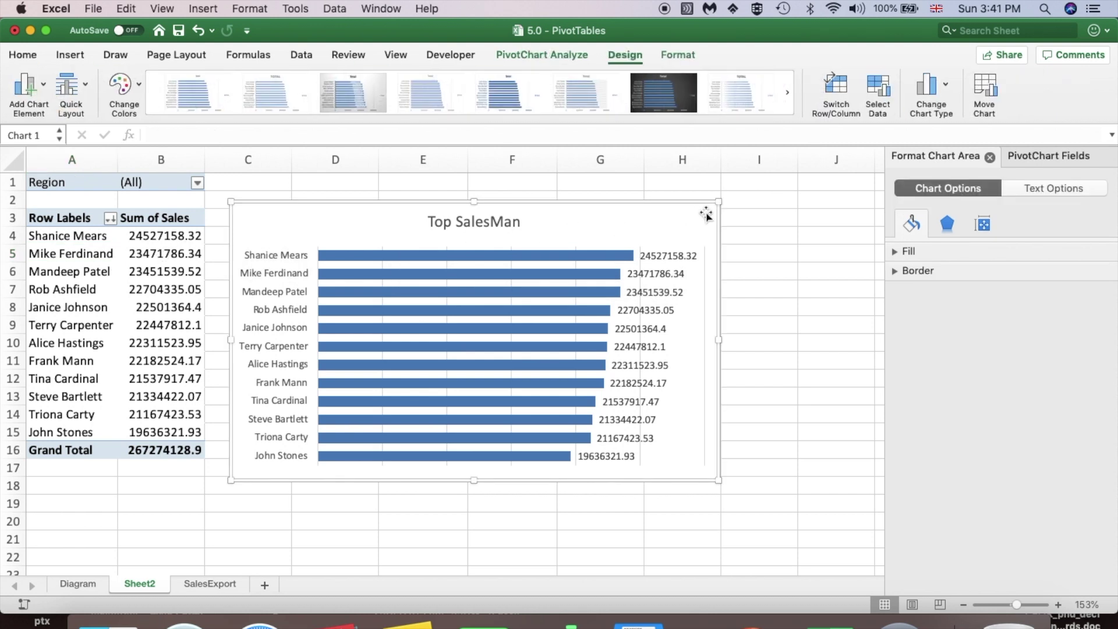